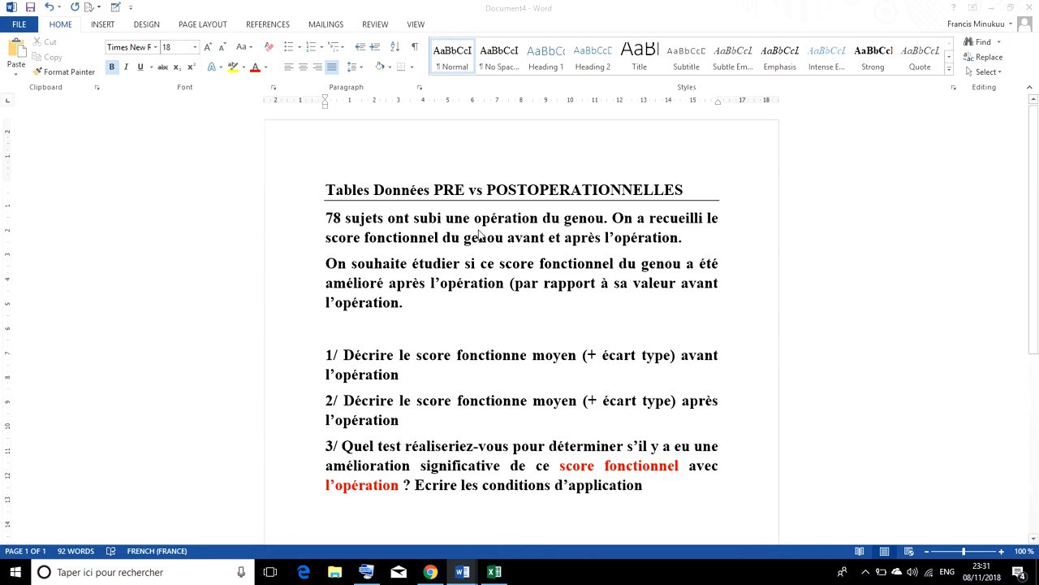
Review the exercise questions in Document4 in Word alongside the SCOREPRE and SCOREPOS data in the Excel workbook EXERCICES.
left_click(495, 572)
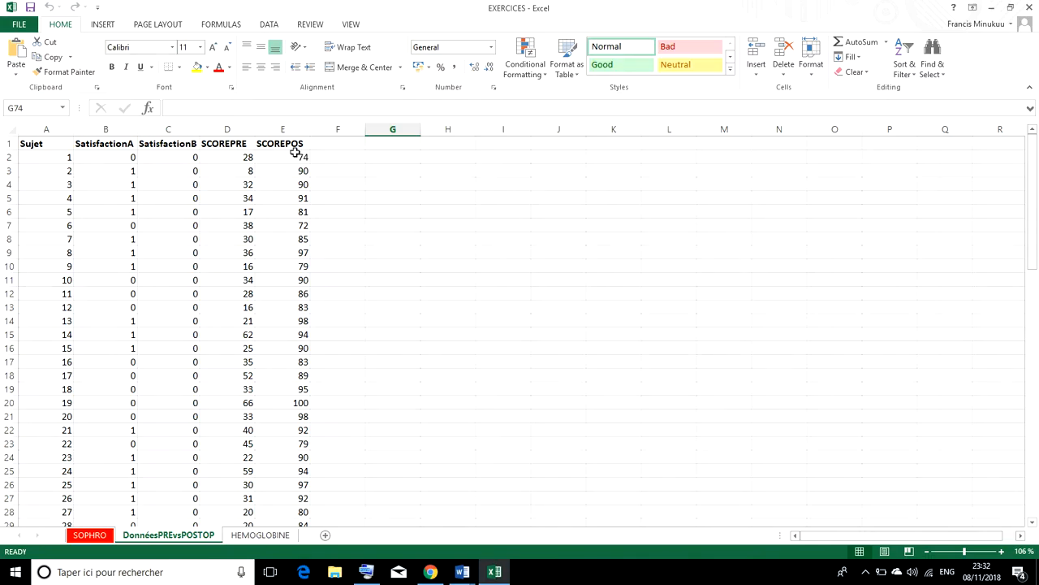
left_click(462, 572)
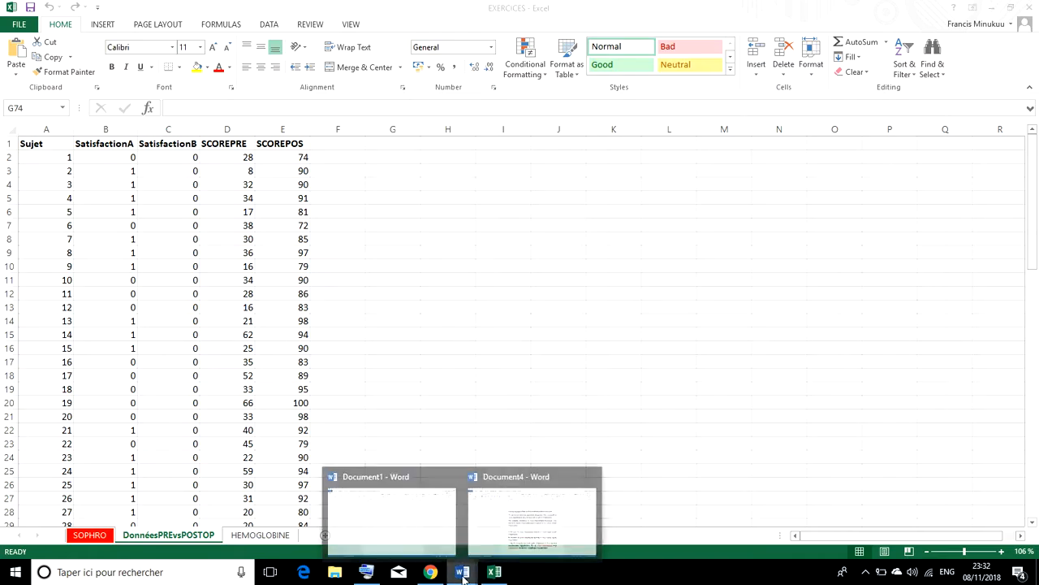
left_click(533, 524)
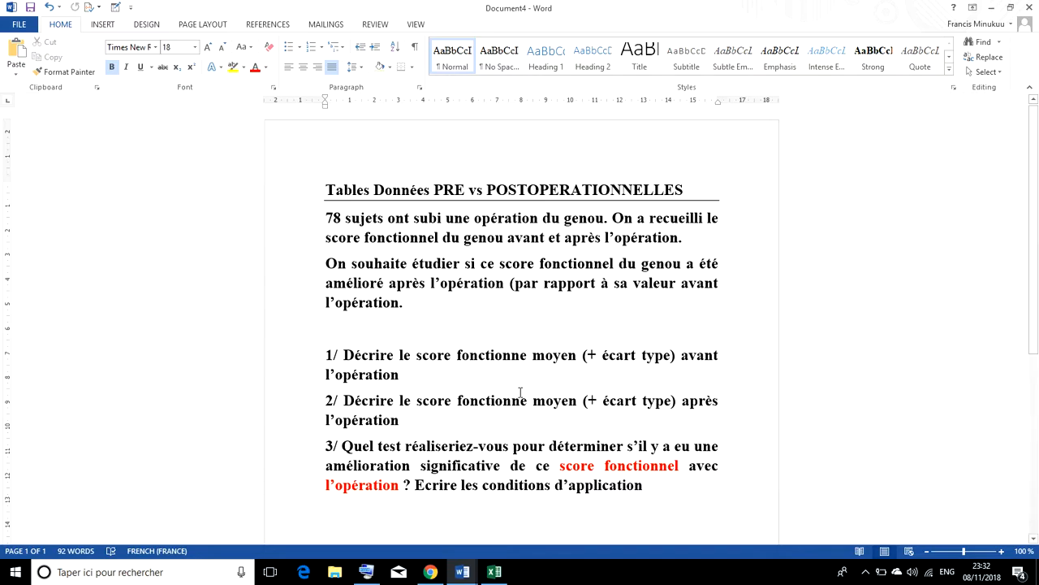
mouse_move(462, 574)
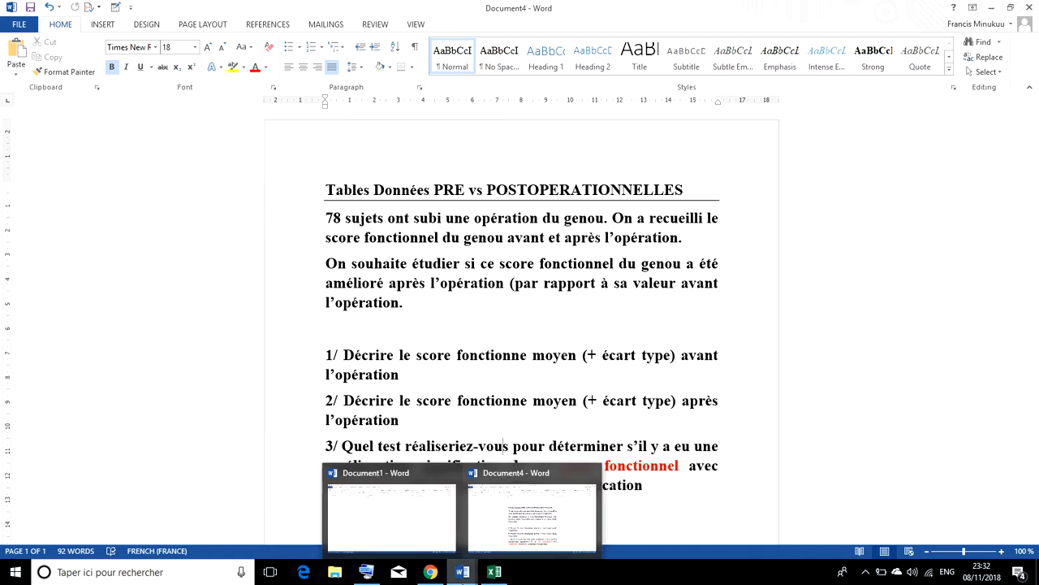
left_click(493, 574)
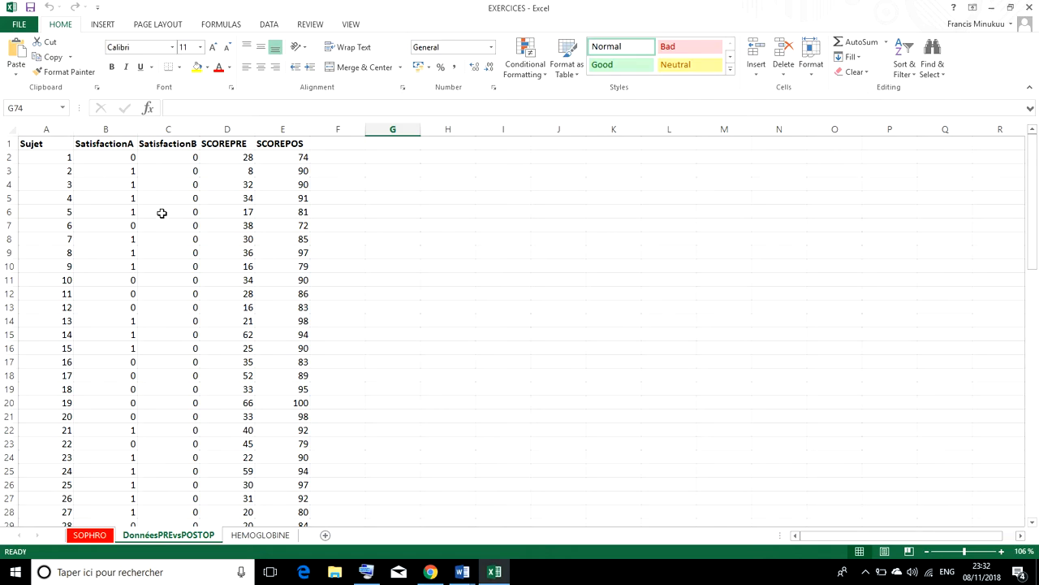
left_click(232, 129)
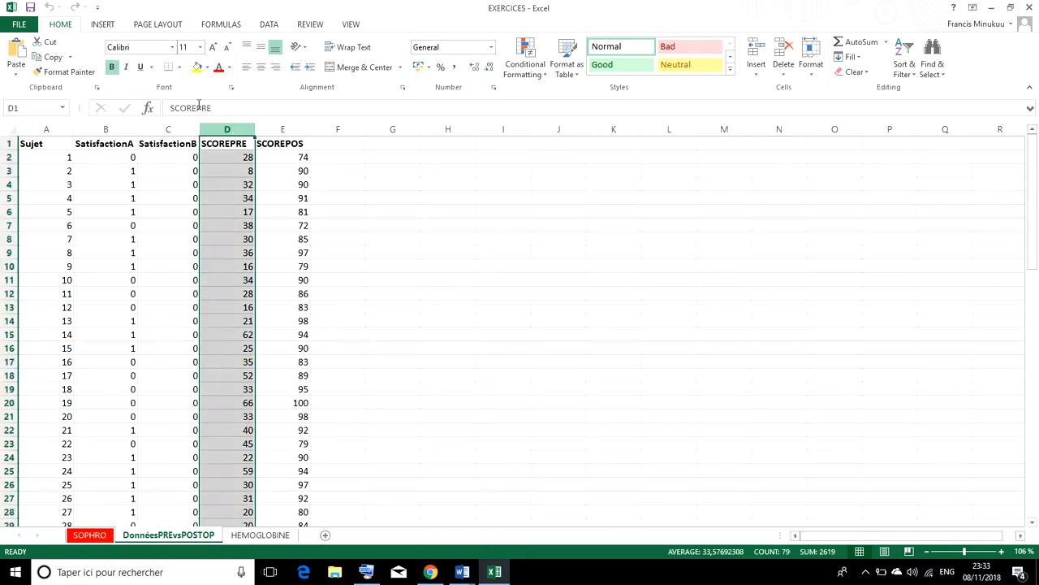
Create a pivot table on a new worksheet from the entire DonnéesPREvsPOSTOP sheet, with SCOREPRE added twice as a value.
left_click(11, 130)
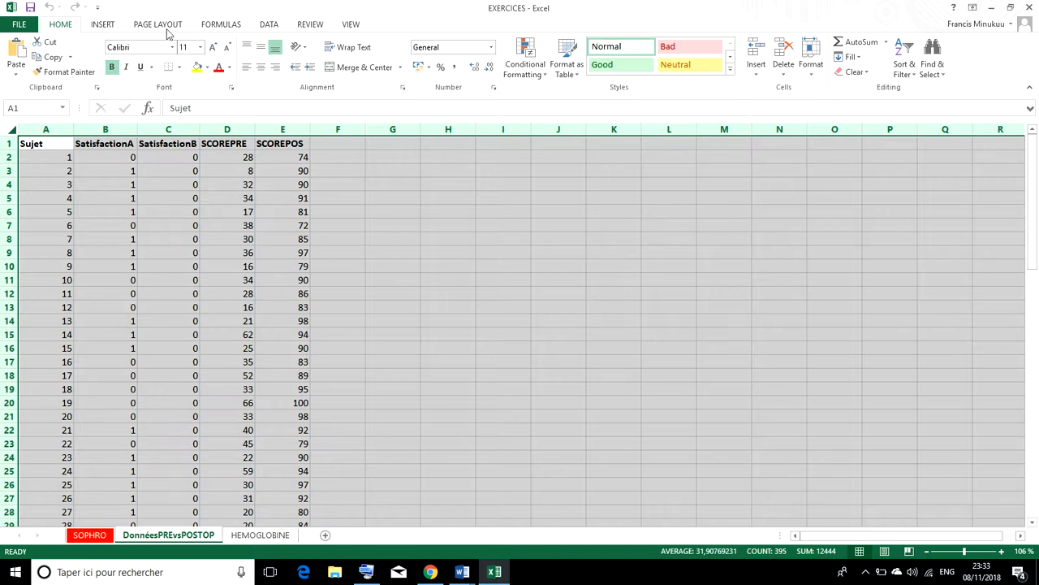
left_click(104, 24)
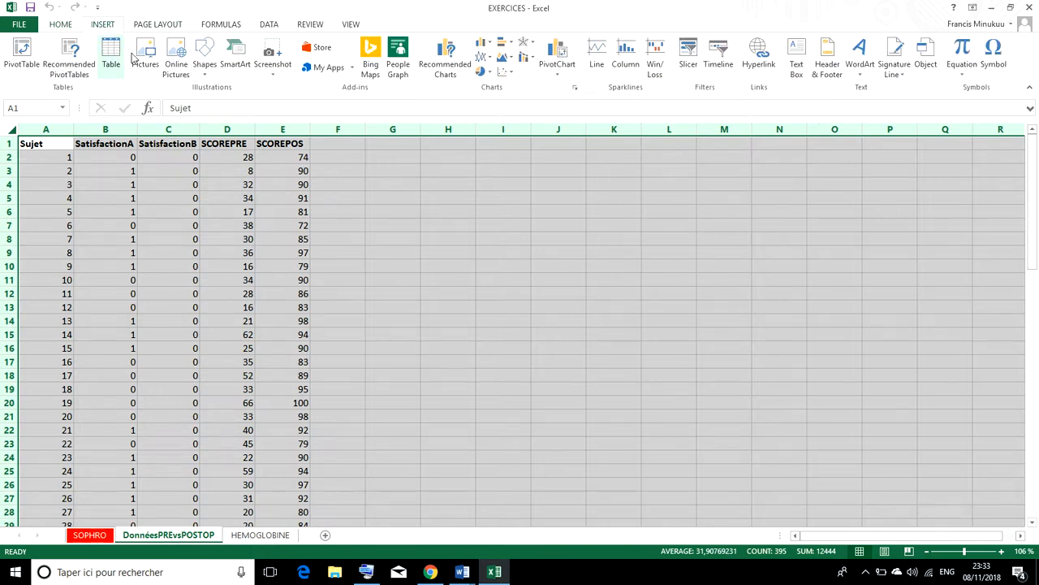
left_click(22, 57)
left_click(671, 351)
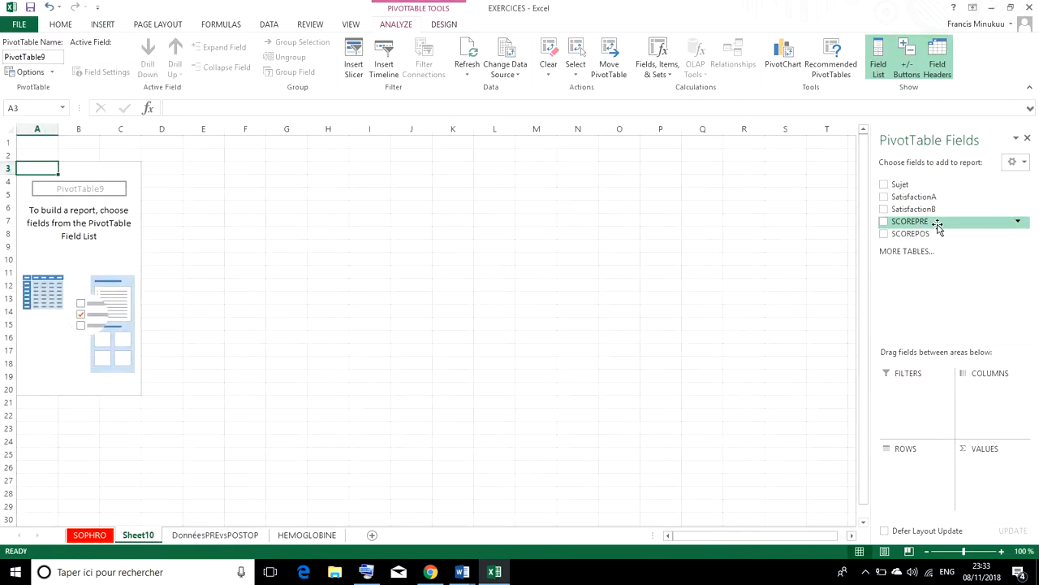
left_click_drag(937, 230, 998, 471)
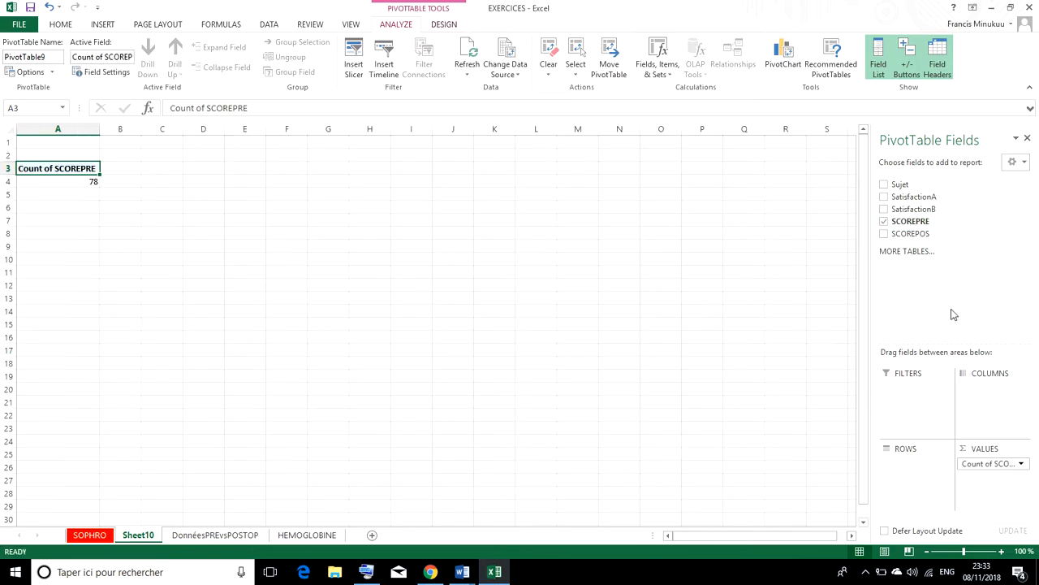
left_click_drag(935, 228, 1000, 487)
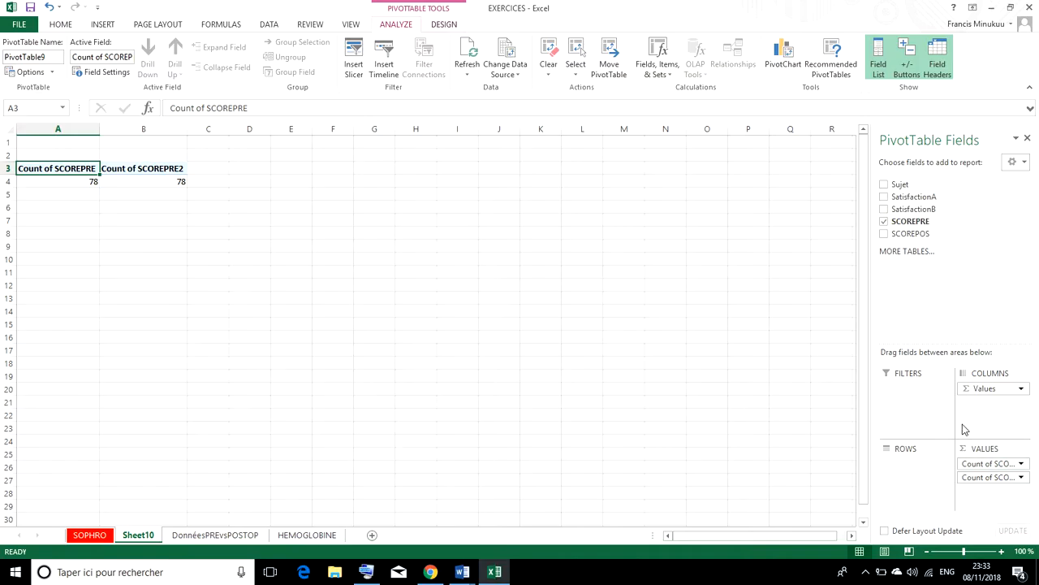
Summarize the first SCOREPRE value field by Average.
left_click(1021, 463)
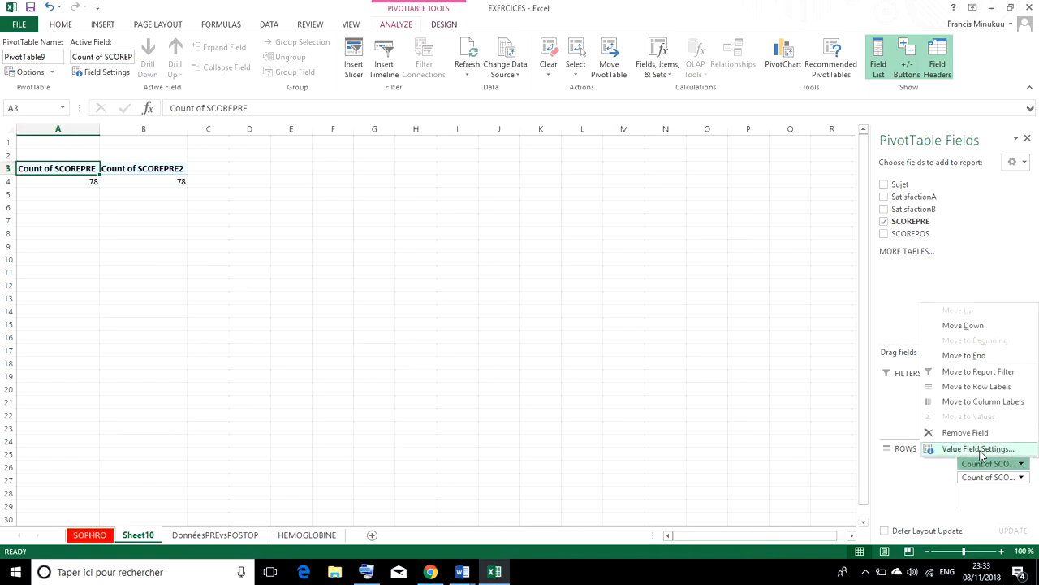
left_click(977, 449)
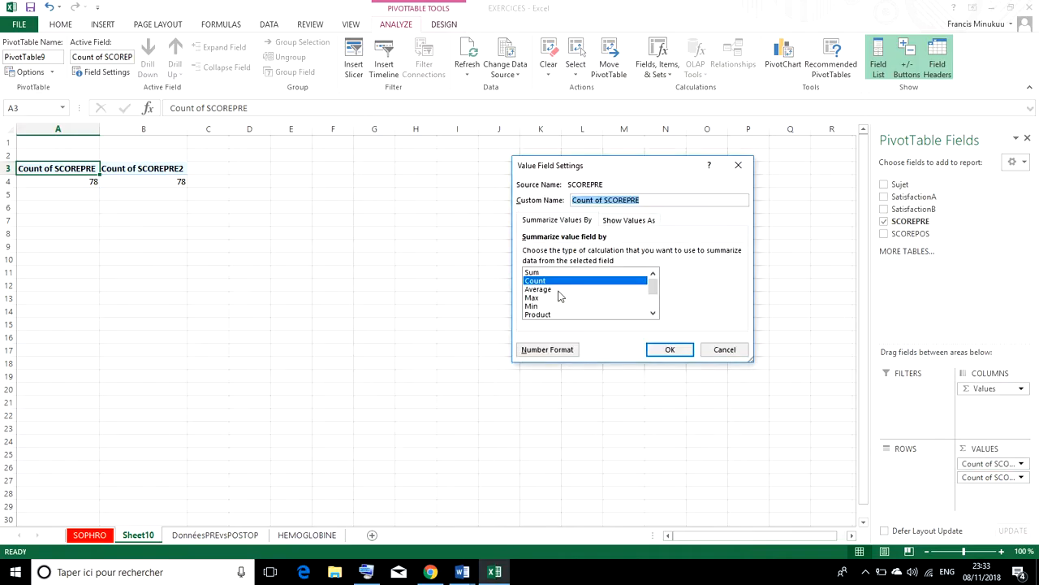
left_click(562, 290)
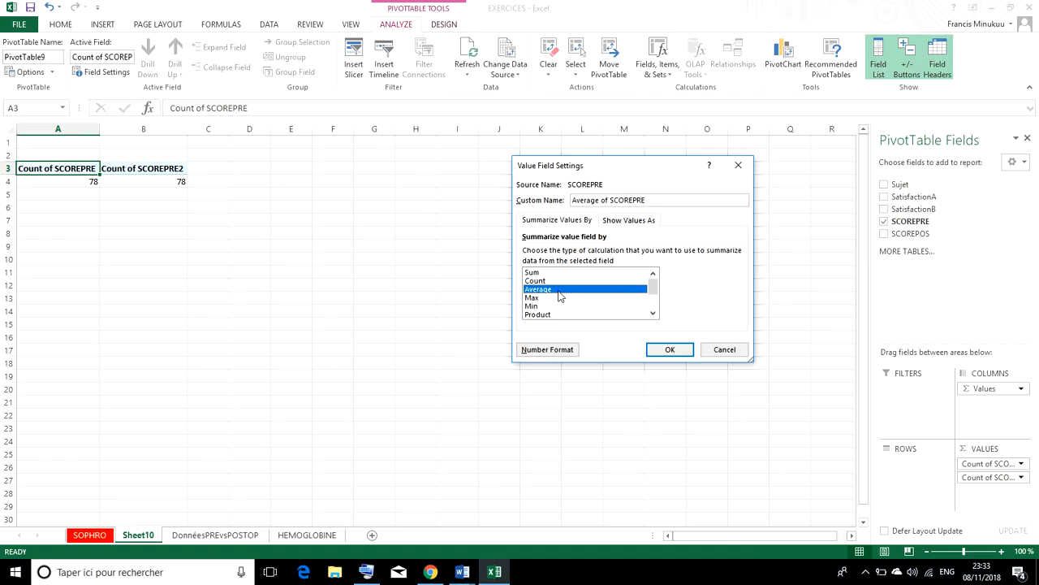
left_click(670, 350)
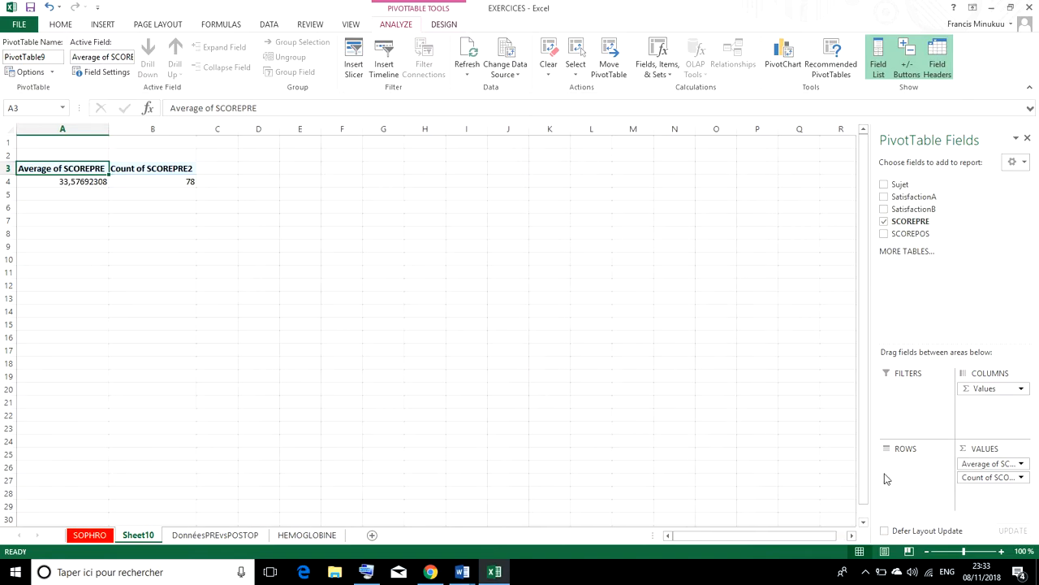
Summarize the second SCOREPRE value field by StdDev.
left_click(1022, 478)
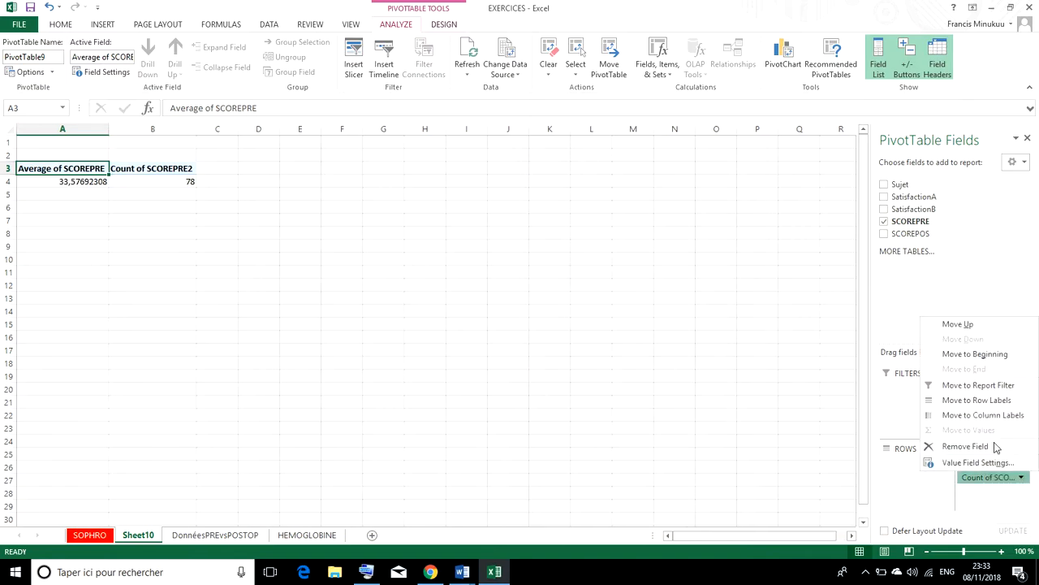
left_click(978, 463)
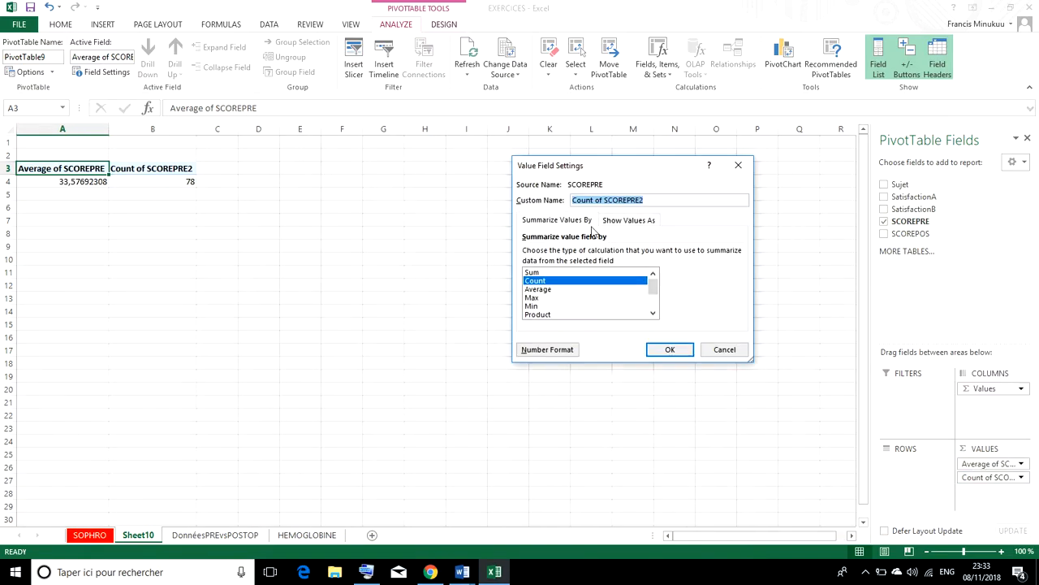
scroll(654, 297, "down", 1)
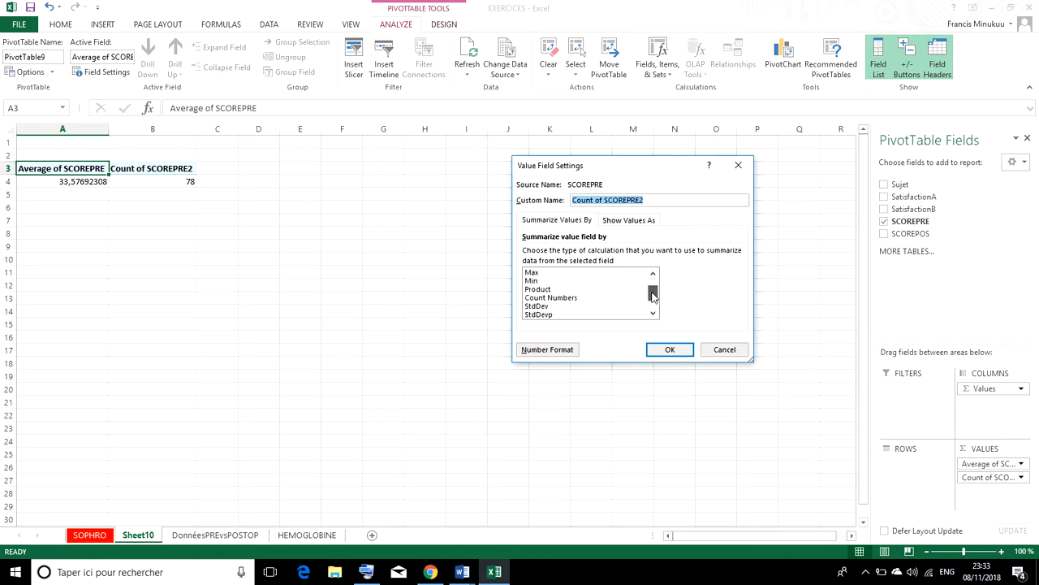
left_click(542, 306)
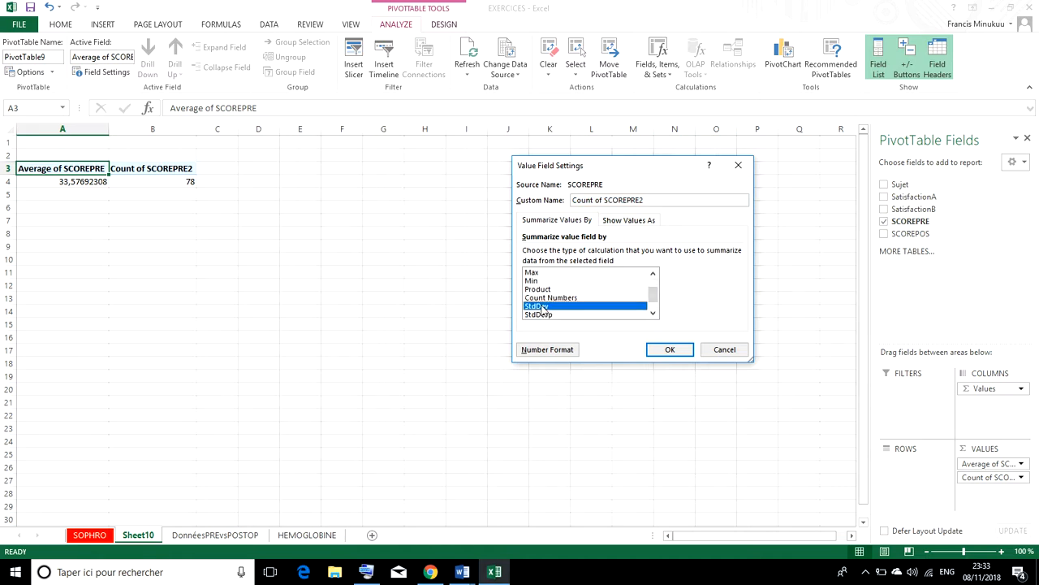
left_click(667, 352)
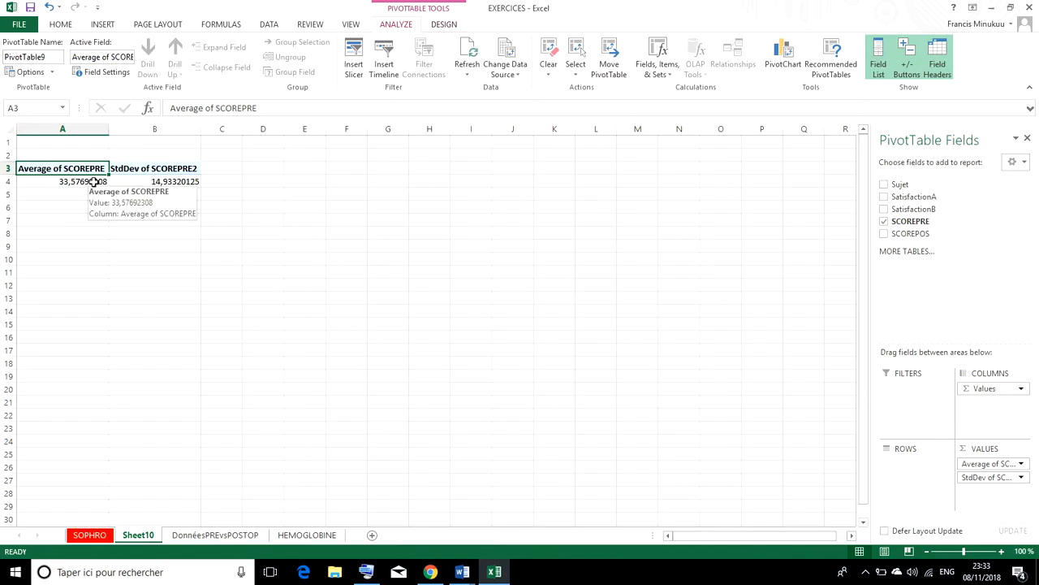
left_click(174, 182)
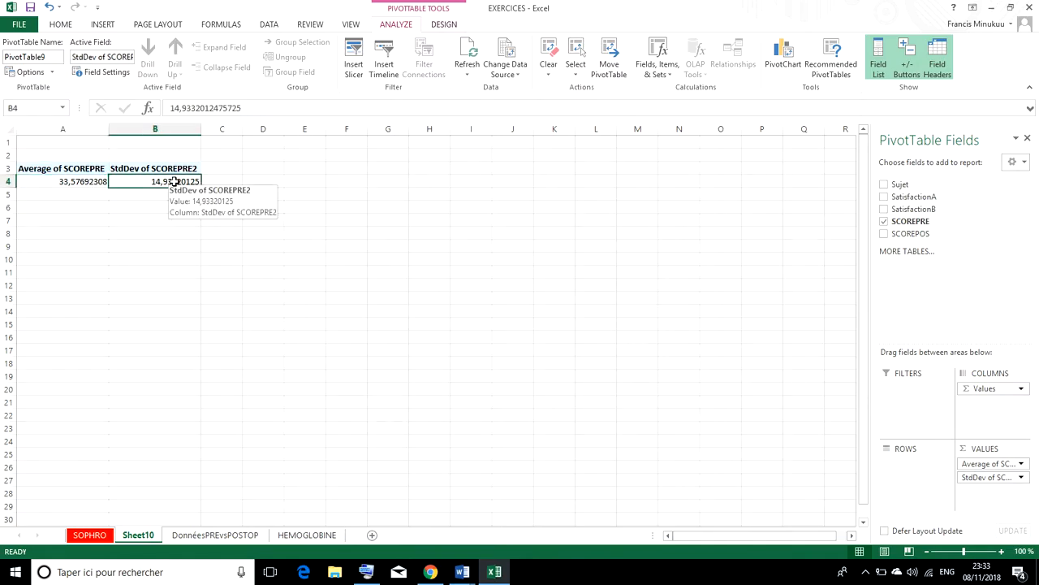
right_click(174, 182)
left_click(205, 192)
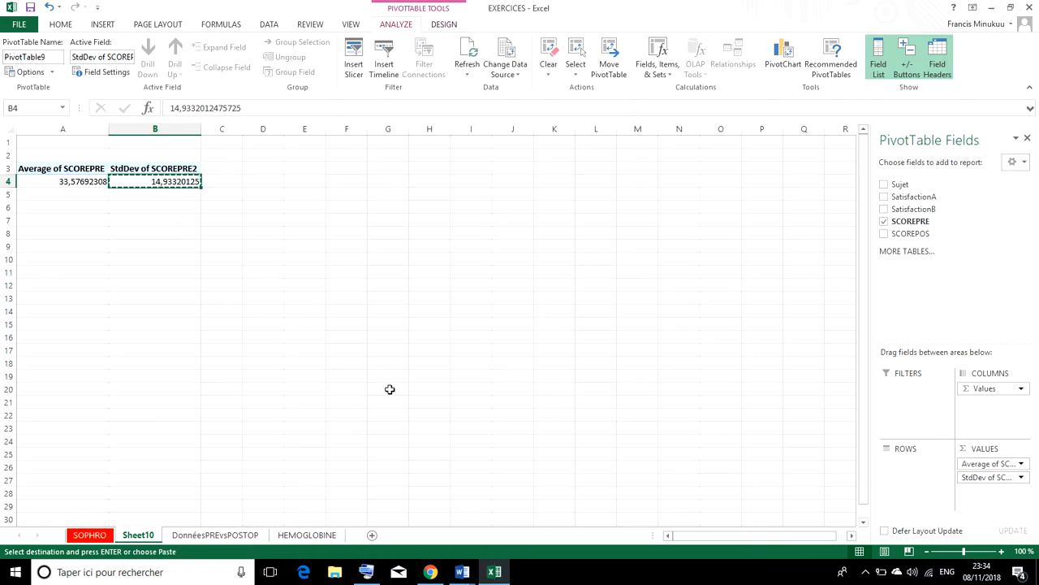
mouse_move(466, 575)
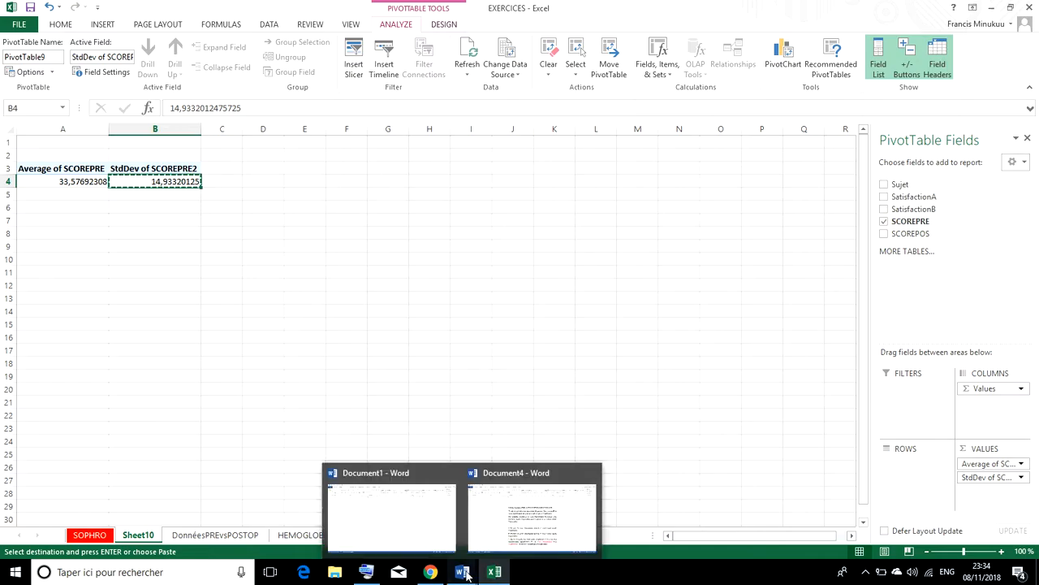
Copy the average and standard deviation of SCOREPRE together from cells A4 and B4.
left_click(67, 181)
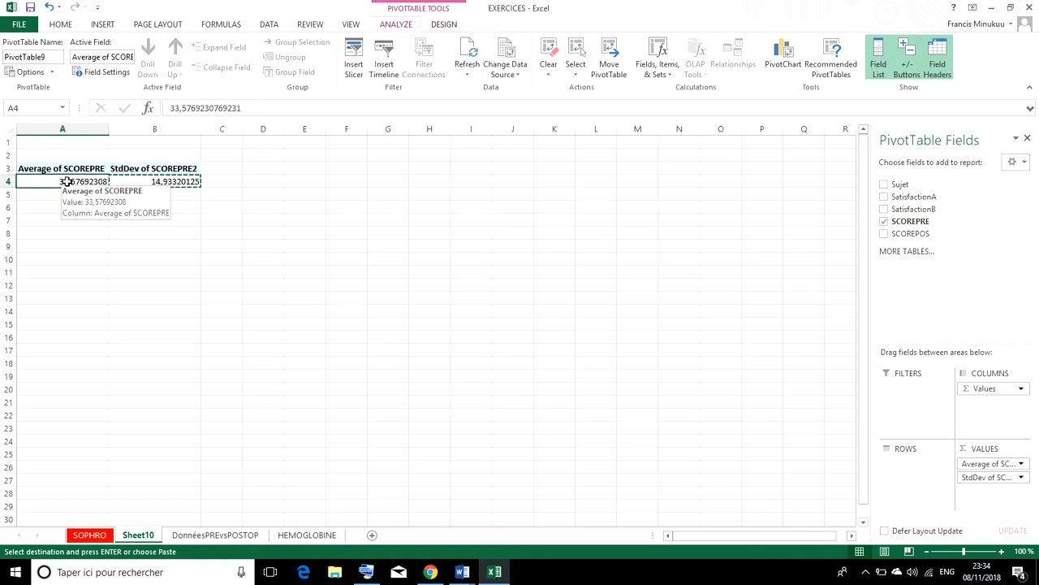
left_click(67, 181, "ctrl")
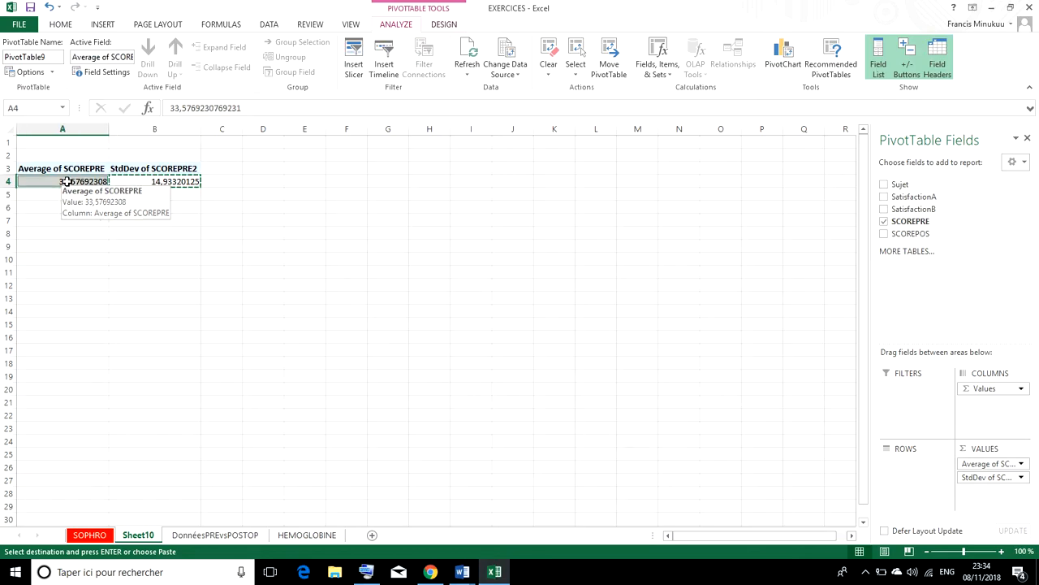
left_click(110, 207)
left_click(74, 182)
left_click(131, 179, "ctrl")
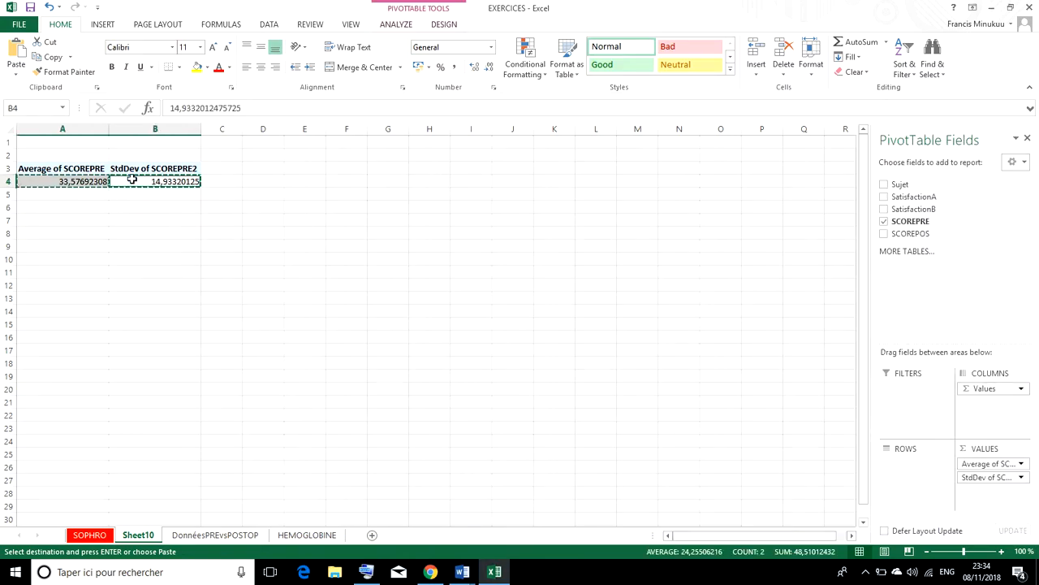
Switch to the blank Document1 in Word, start numbered item 1 and paste the copied values there as text only.
mouse_move(464, 568)
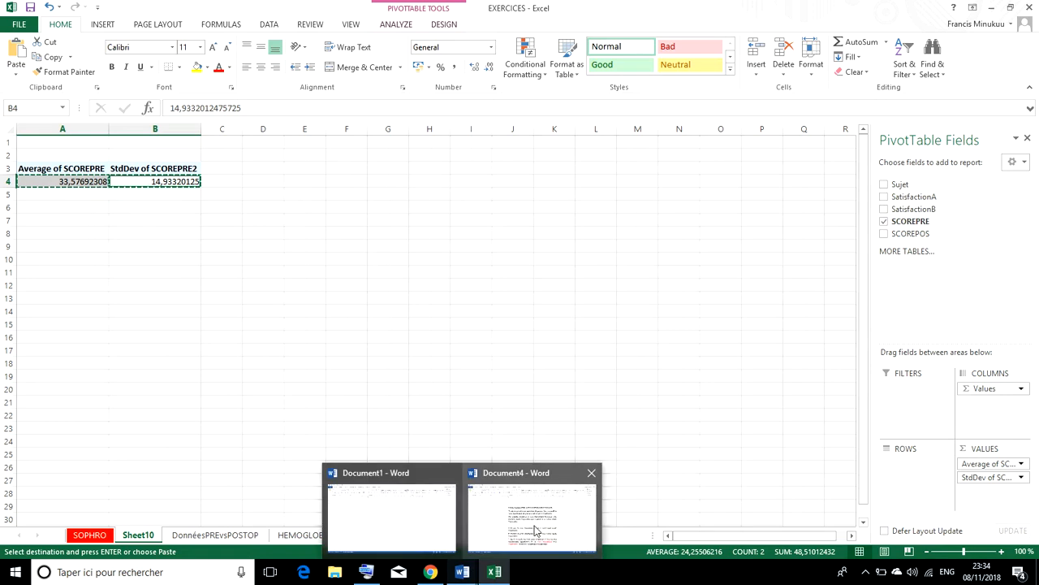
left_click(448, 532)
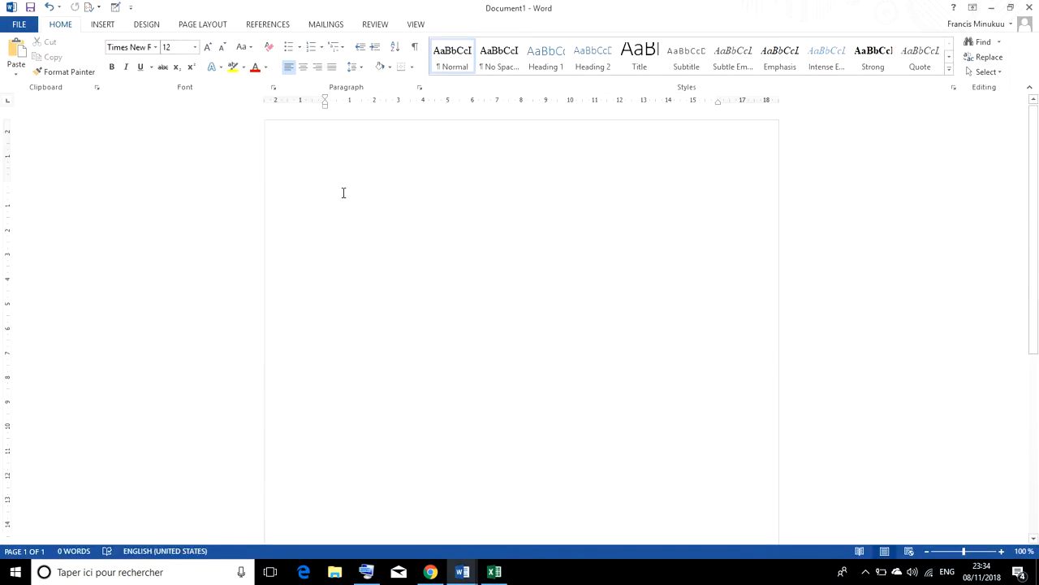
type("1.")
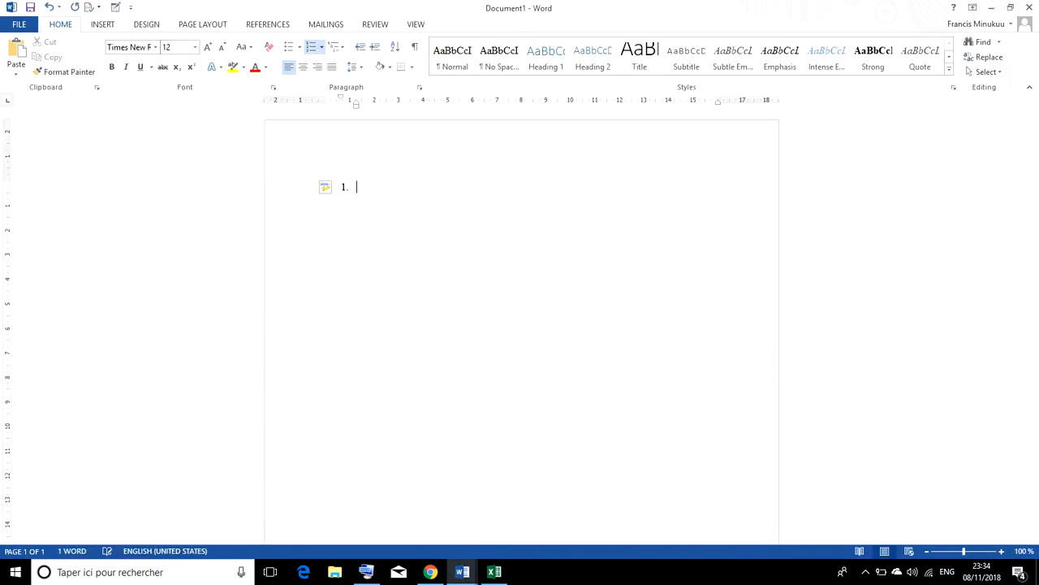
right_click(366, 186)
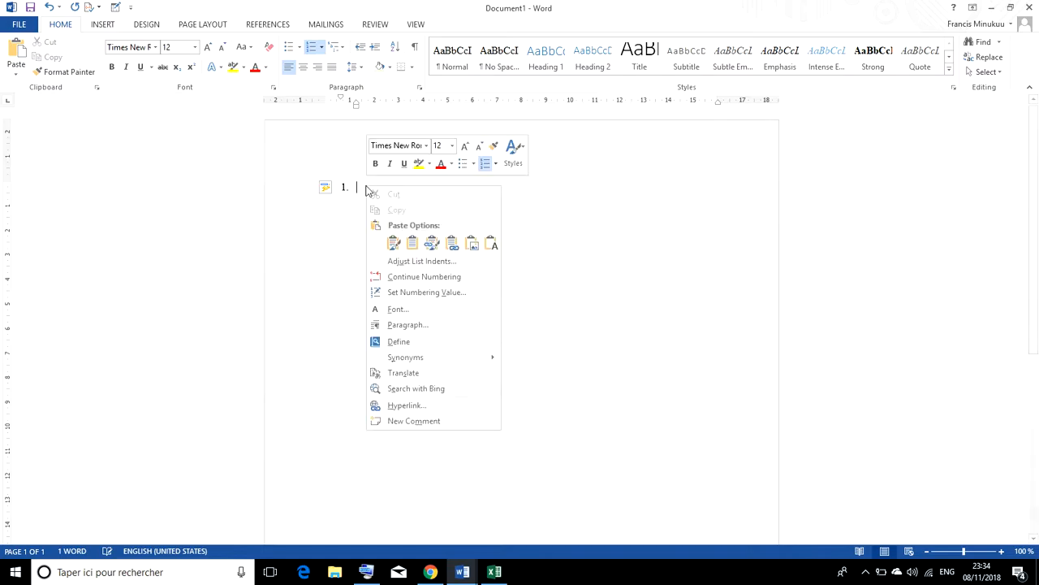
left_click(492, 244)
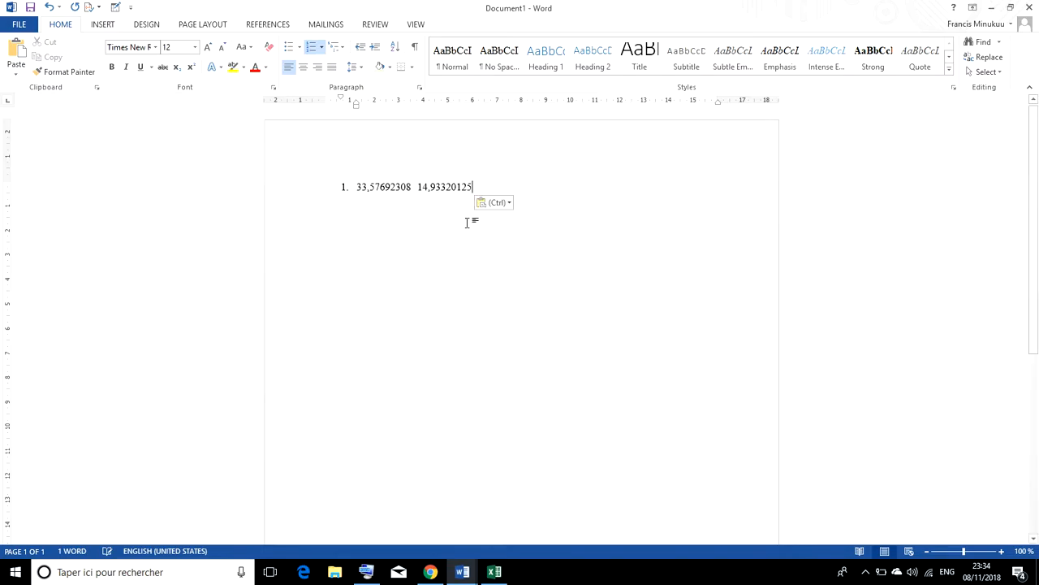
Close up the gap between the two pasted values and insert a ± symbol between them.
key("BackSpace")
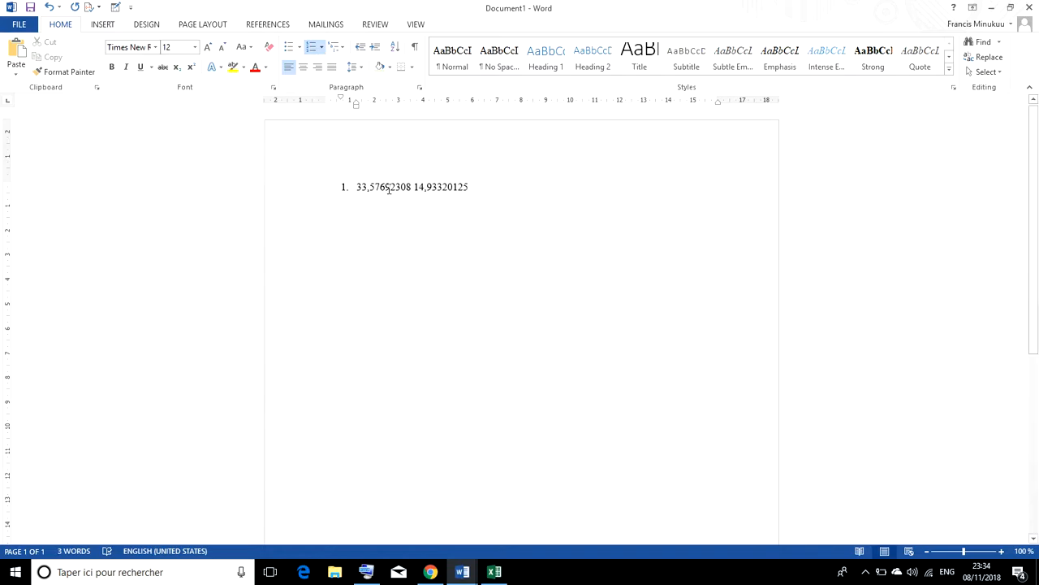
left_click(103, 25)
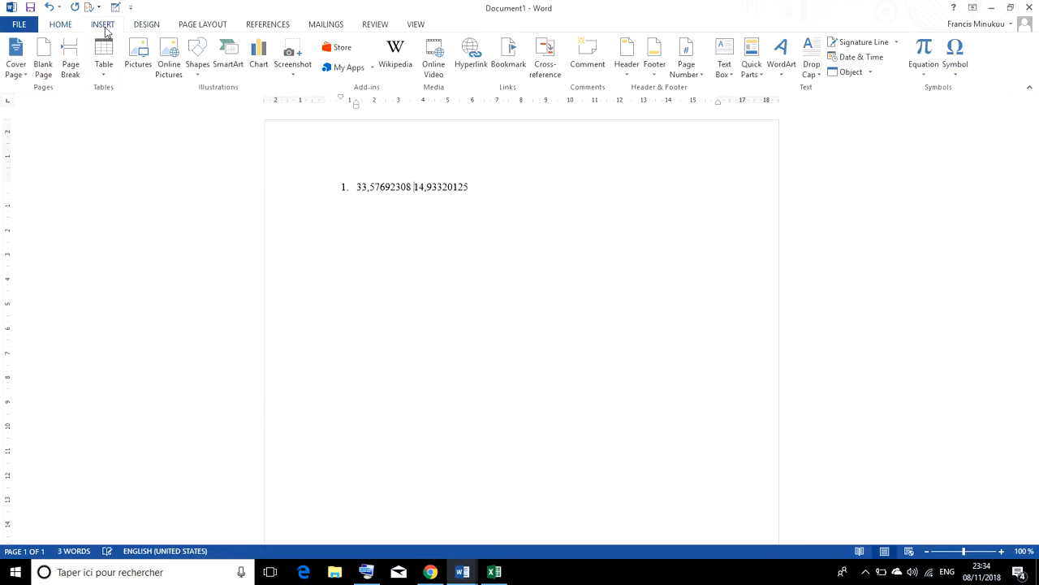
left_click(956, 75)
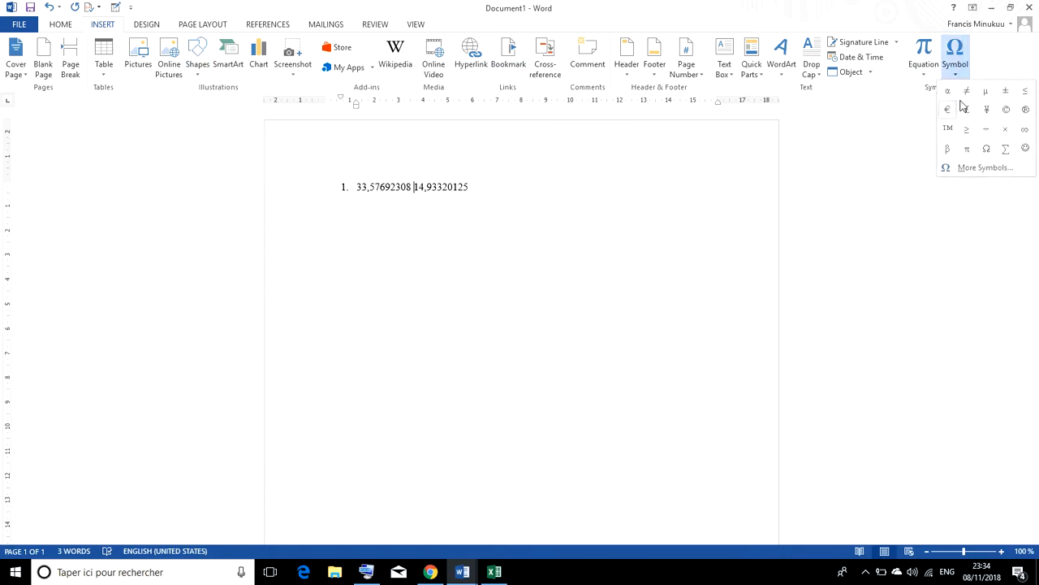
left_click(1007, 93)
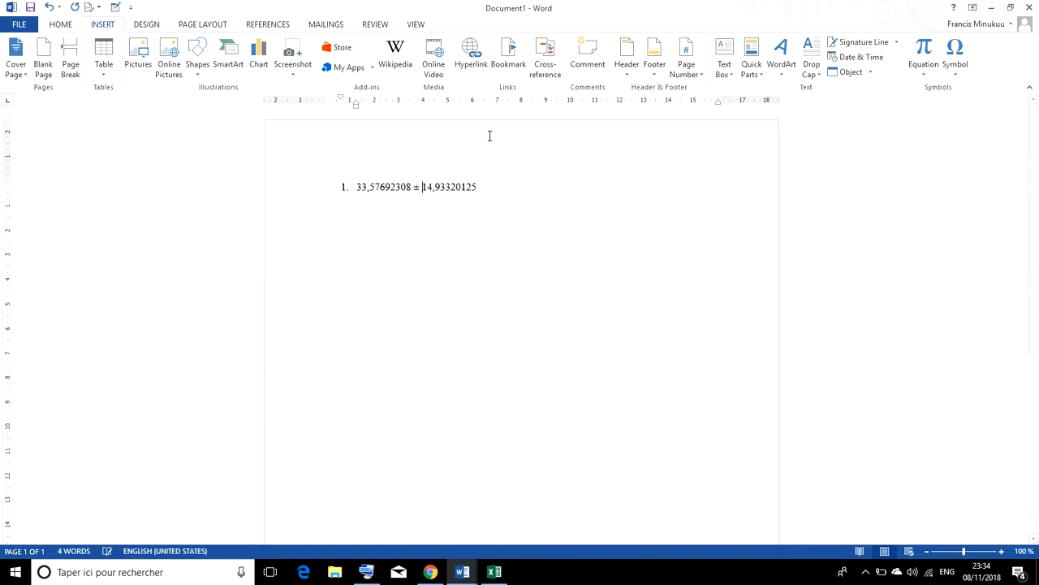
Set the font size of the numbered line with the two values to 18.
left_click_drag(483, 187, 330, 197)
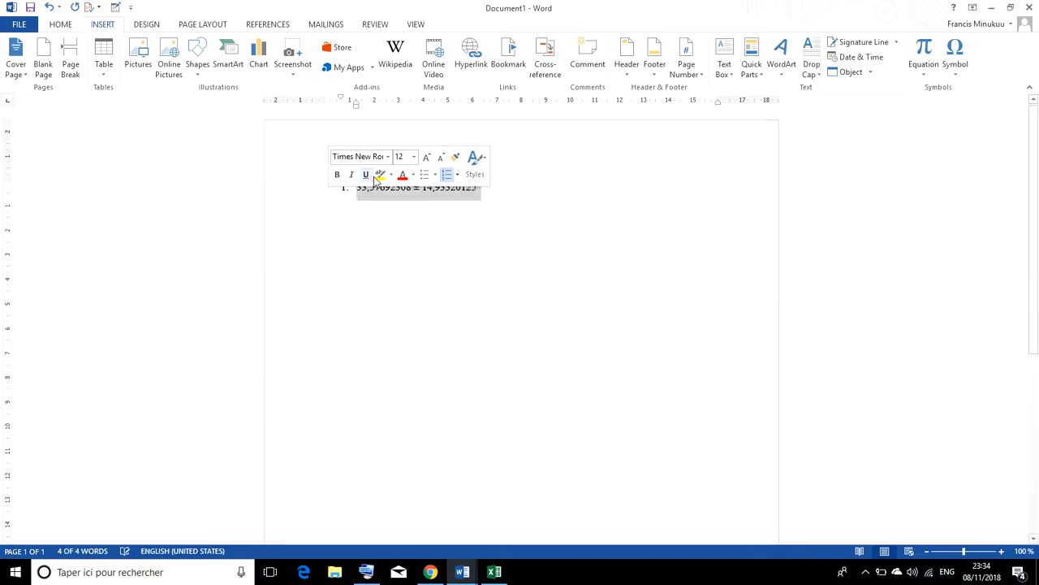
left_click(414, 156)
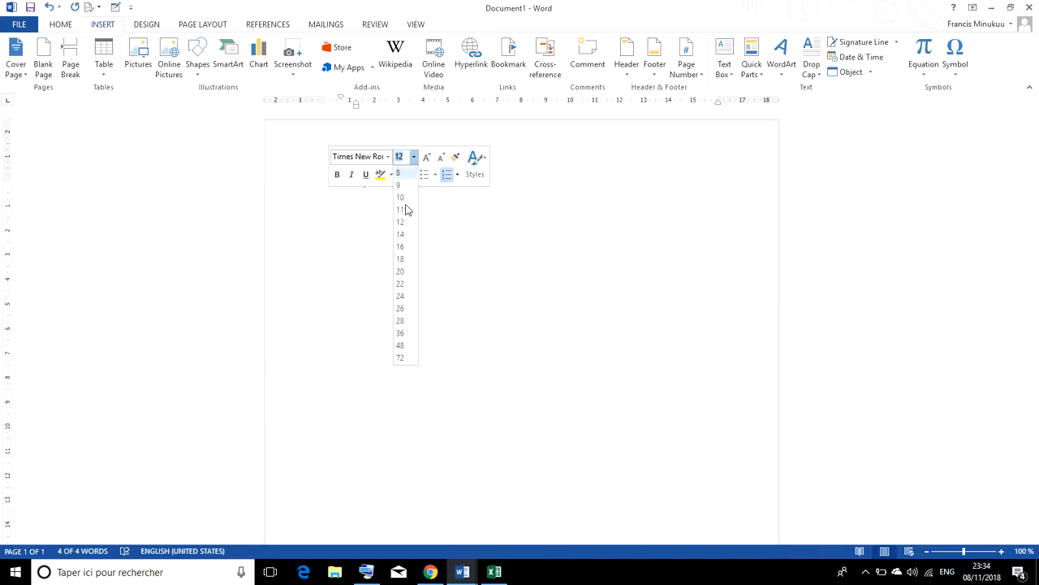
left_click(405, 259)
left_click(490, 286)
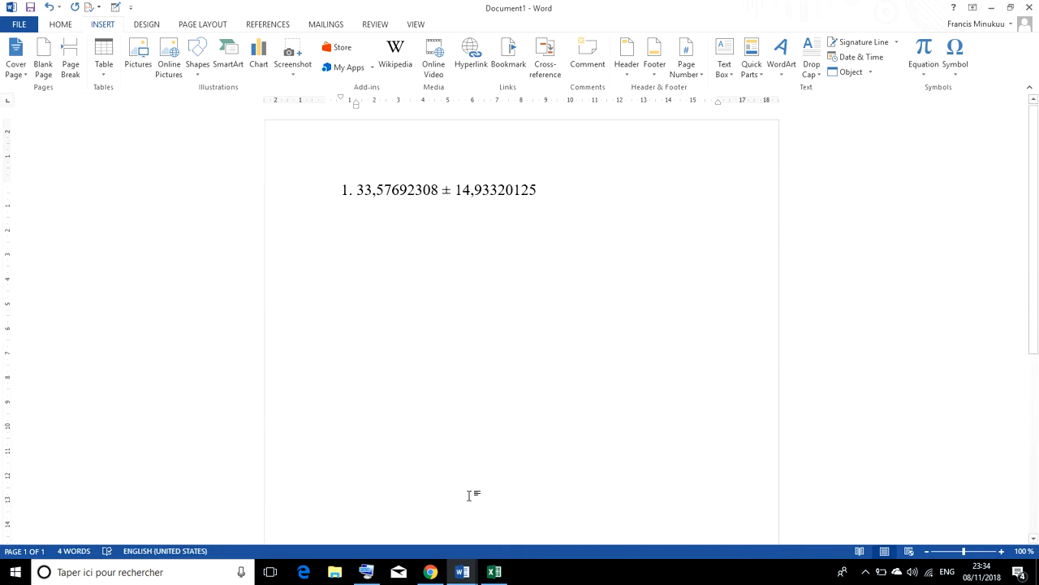
Switch to Document4 and copy "le score fonctionne moyen (+ écart type) avant l'opération" from question 1.
left_click(504, 544)
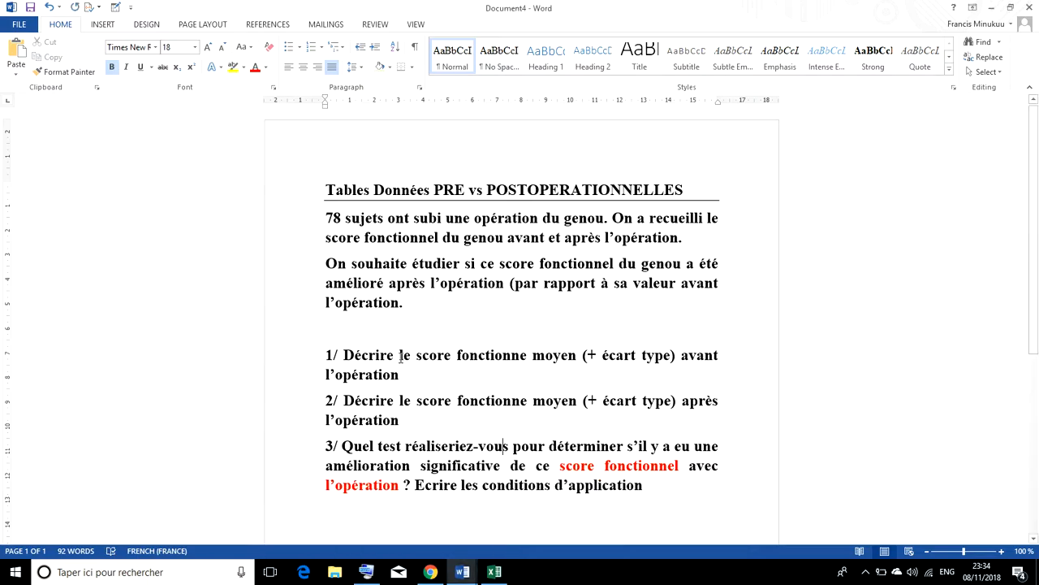
left_click_drag(399, 355, 547, 383)
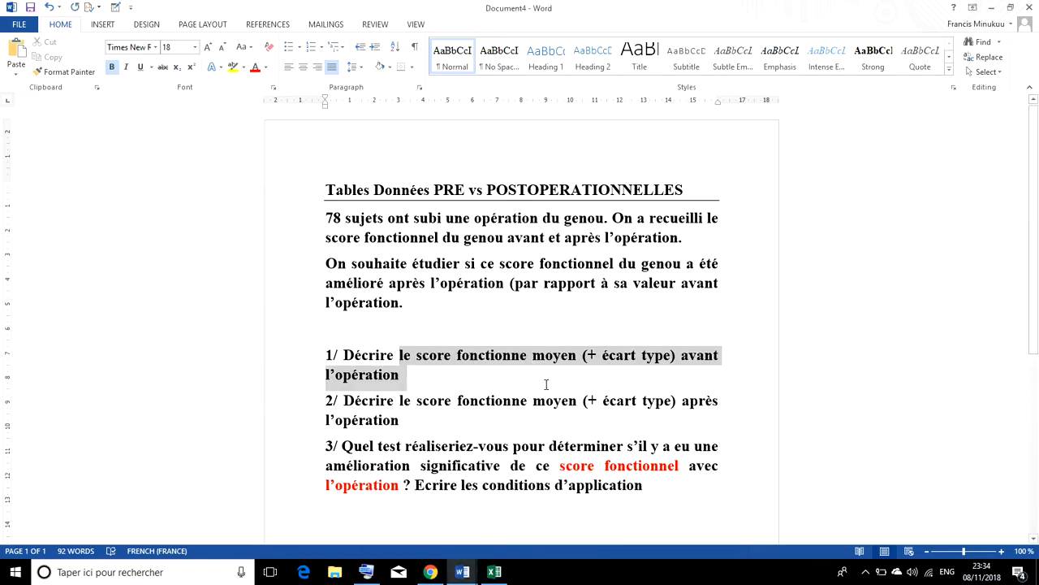
right_click(466, 366)
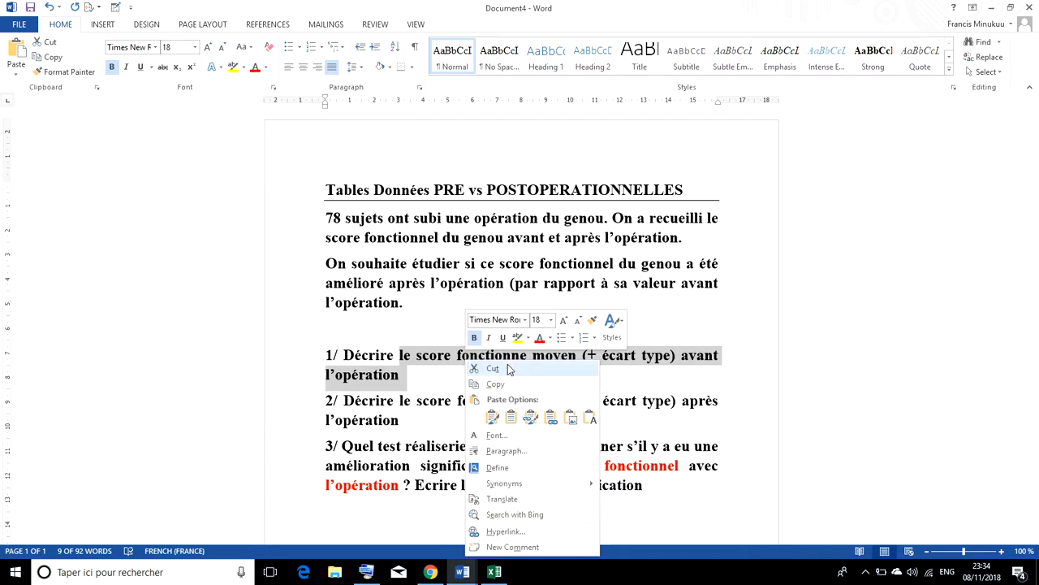
left_click(513, 383)
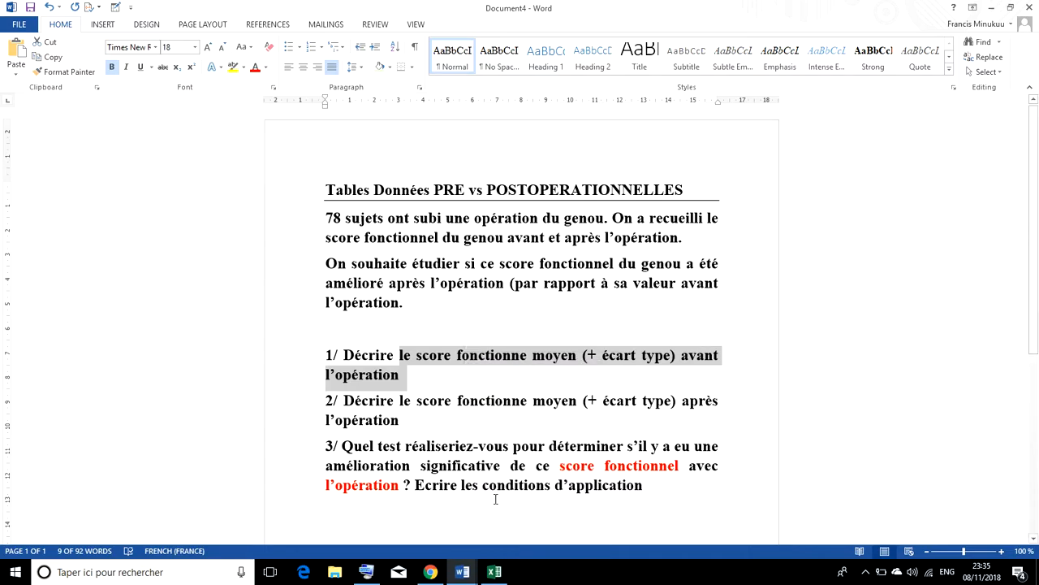
Return to Document1, move the two values to their own unnumbered line and start numbered item 1 above them.
mouse_move(462, 571)
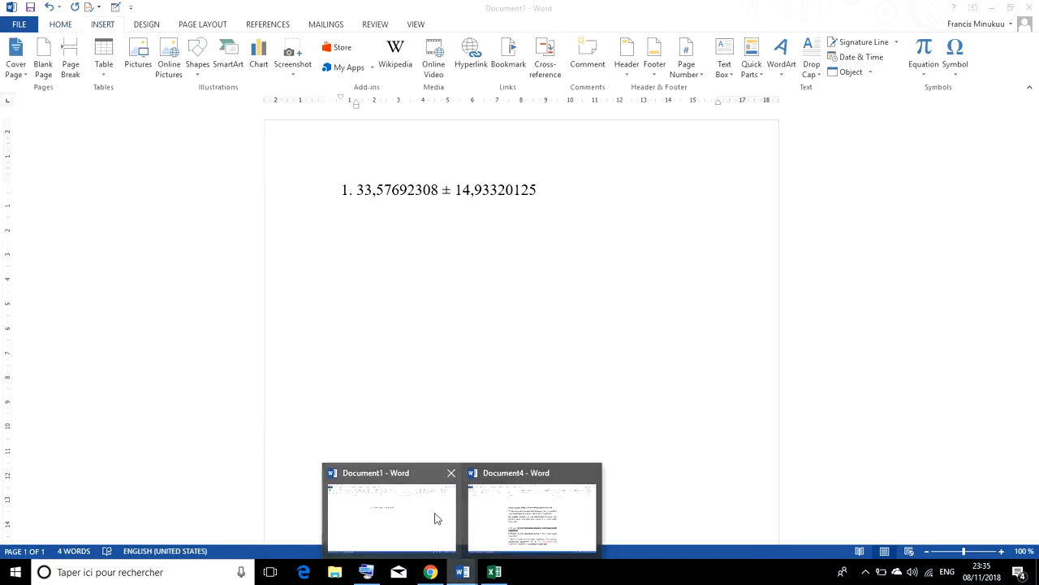
left_click(435, 518)
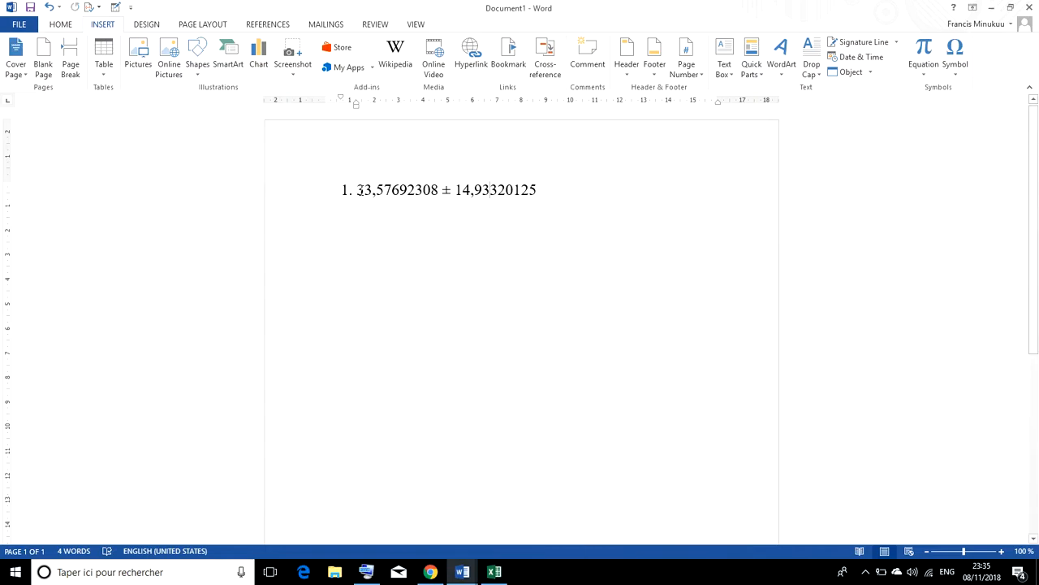
key("Return")
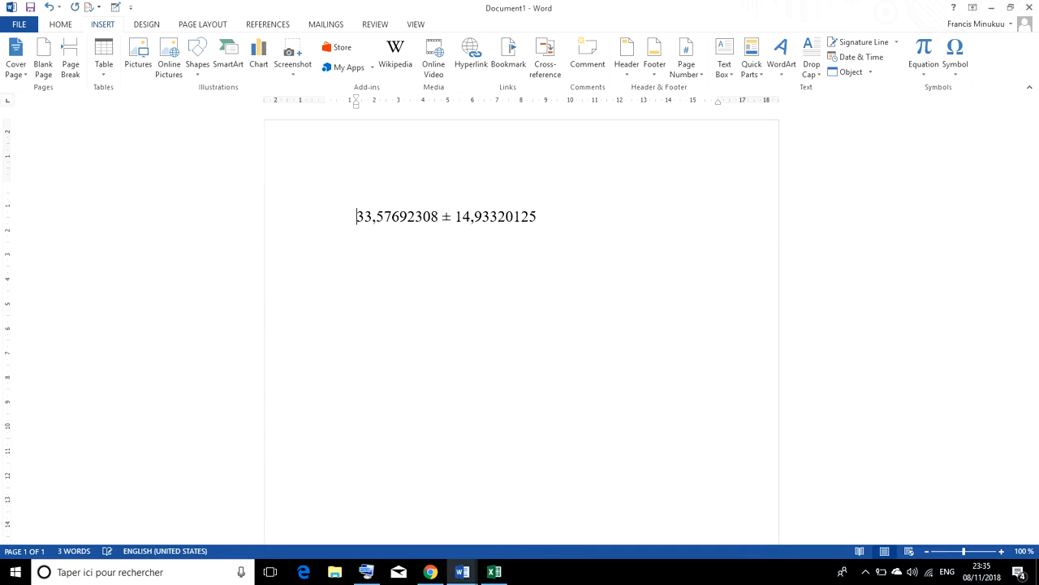
key("BackSpace")
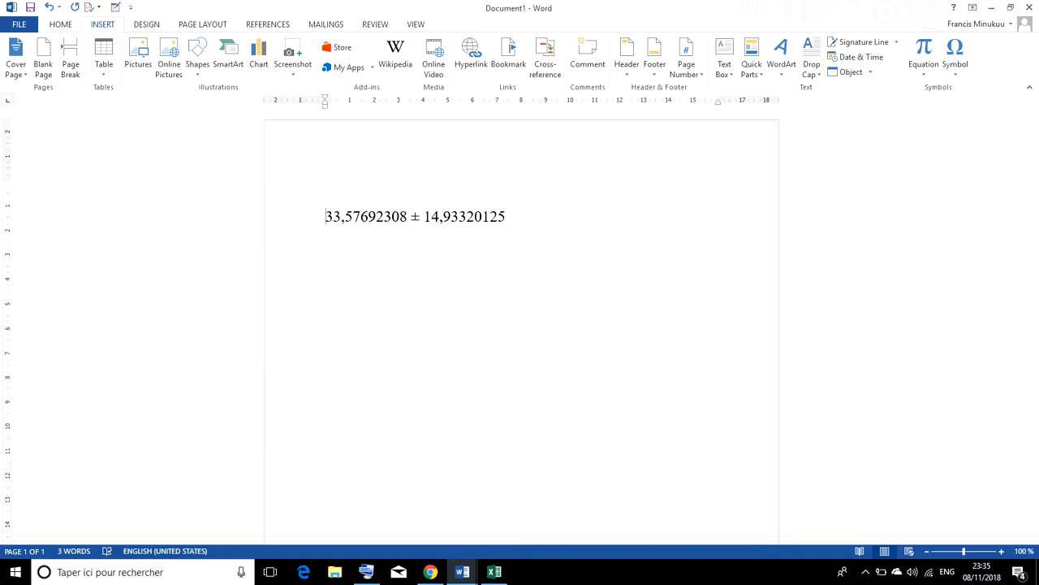
left_click(322, 200)
type("1.")
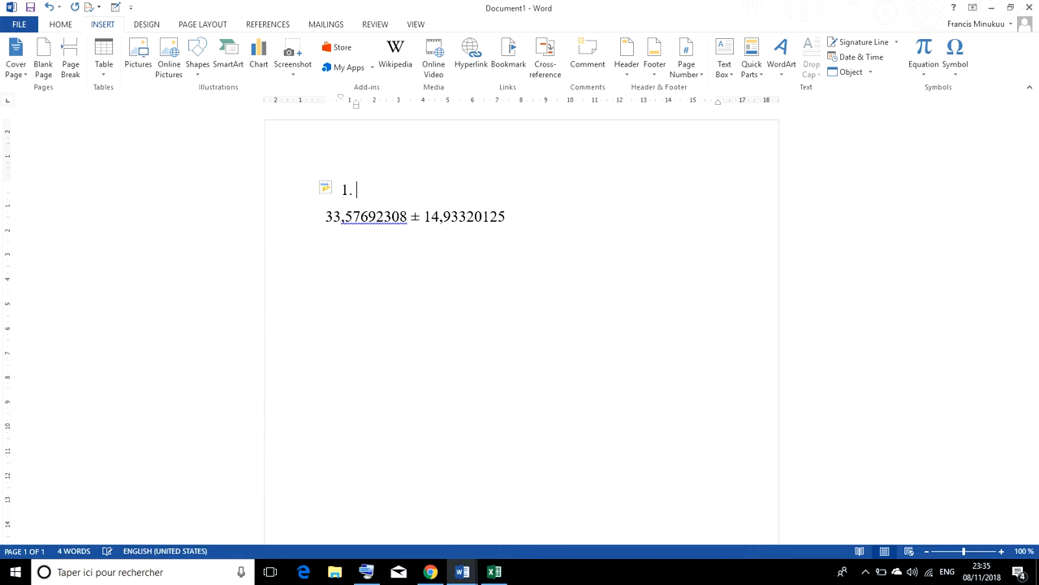
Paste the copied phrase into item 1 as text only and capitalize its first letter to "Le".
right_click(363, 192)
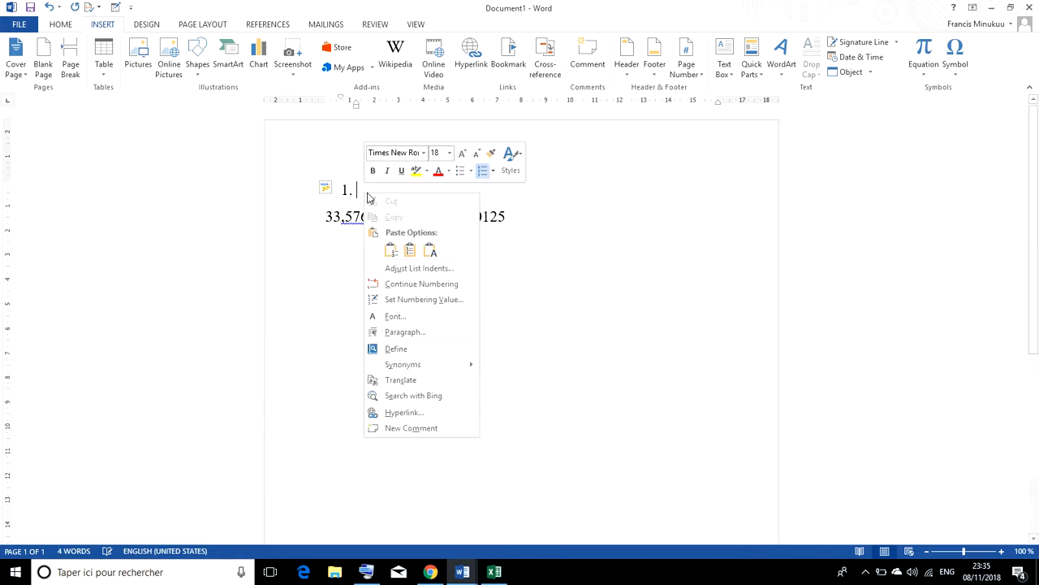
left_click(431, 249)
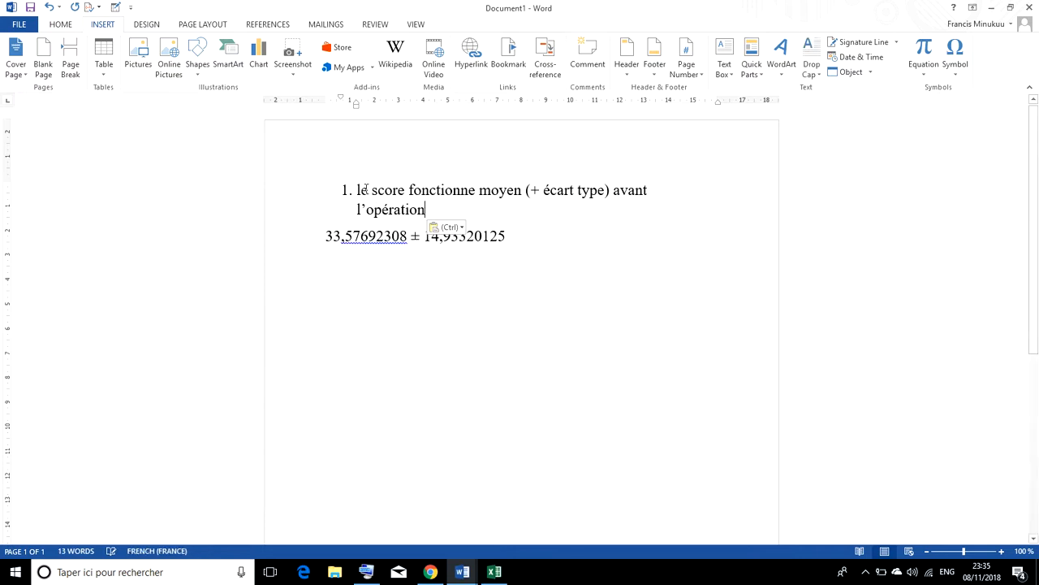
key("BackSpace")
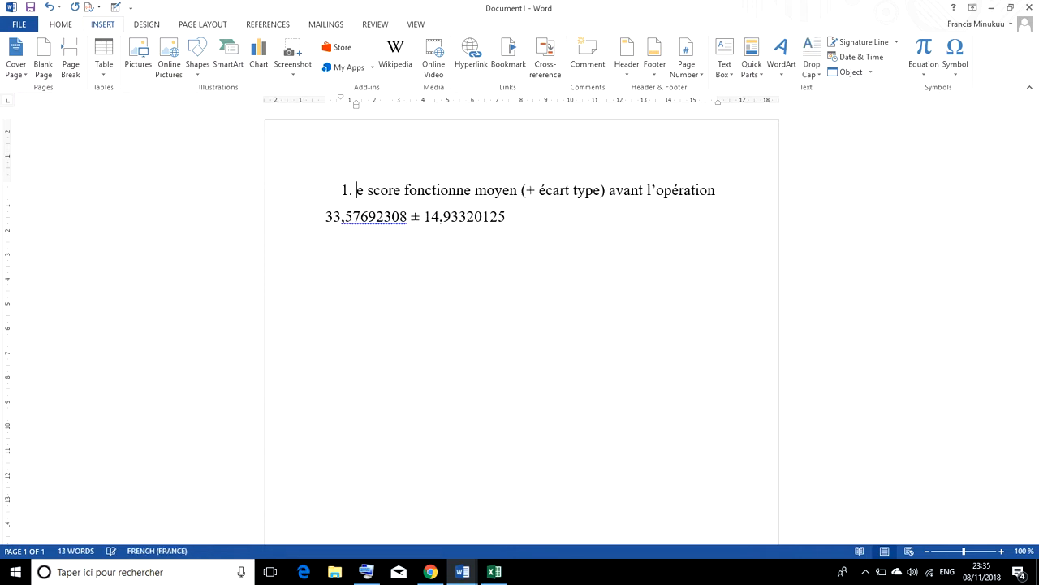
type("L")
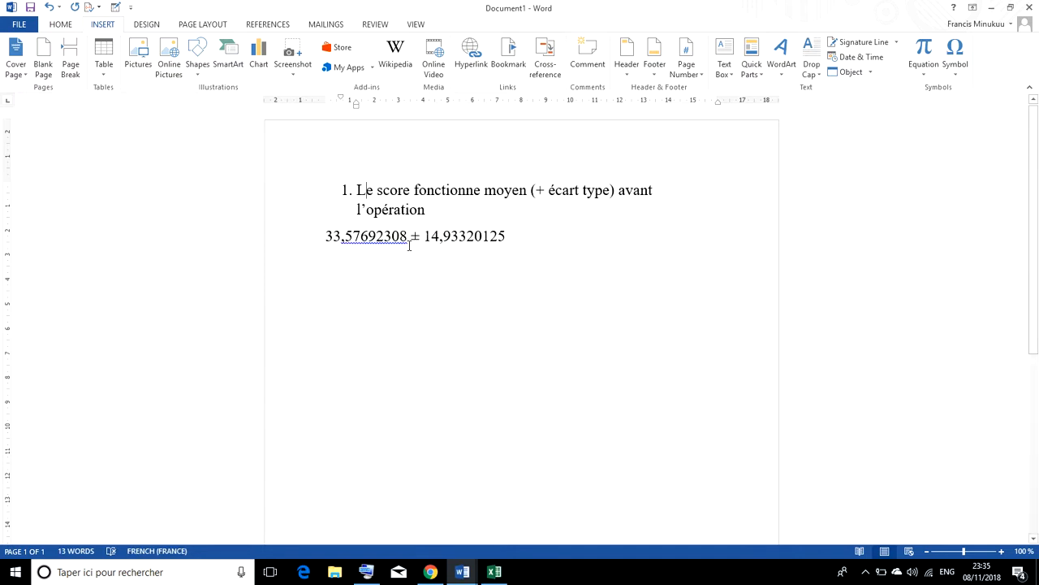
Join the line of values to the end of item 1, separated from "l'opération" by a spaced colon.
left_click(325, 236)
key("BackSpace")
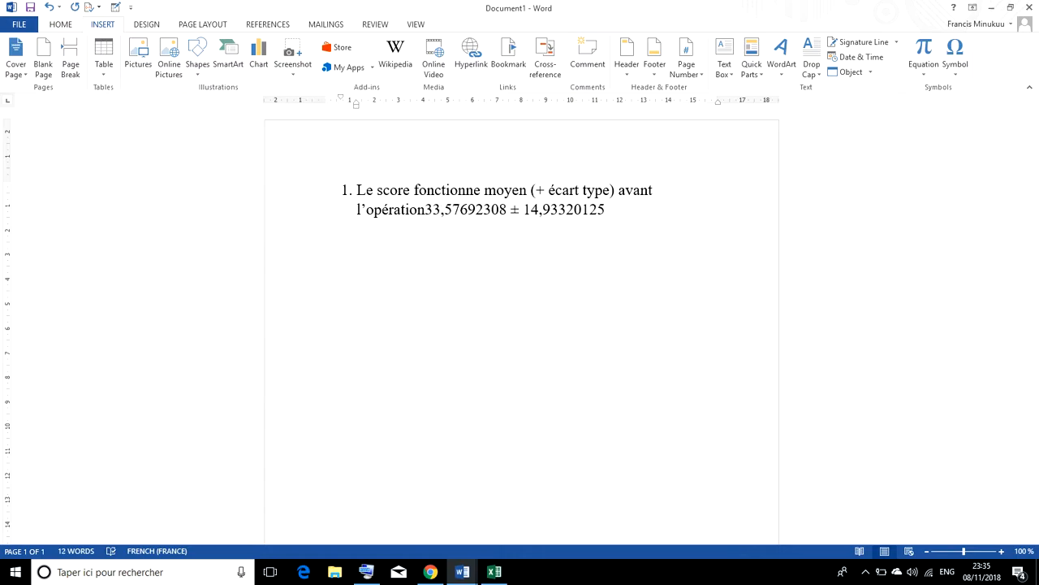
type(":")
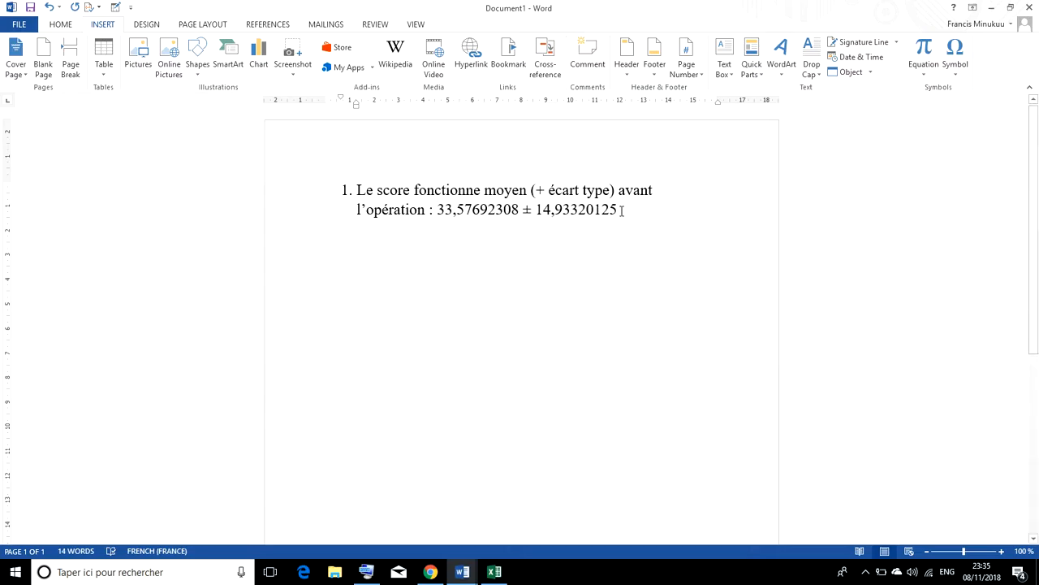
Set the line spacing of the whole item 1 paragraph to 1,5.
left_click_drag(619, 210, 357, 190)
left_click(542, 209)
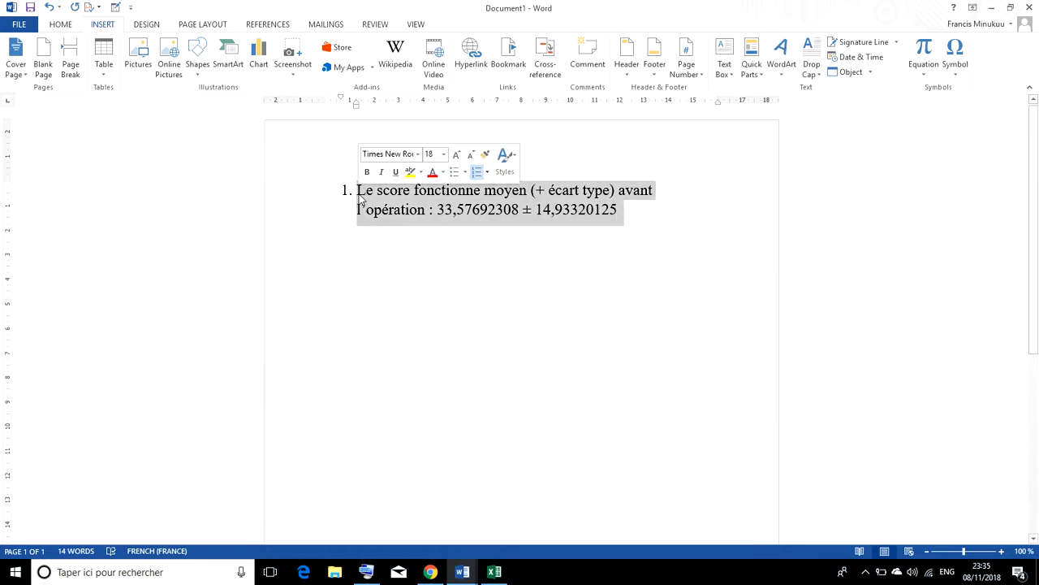
left_click(65, 24)
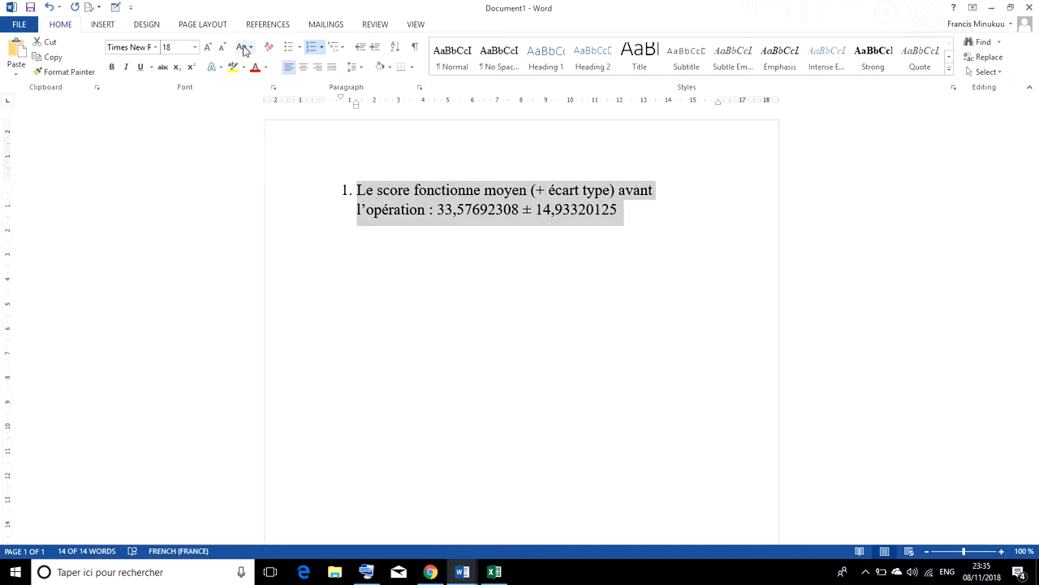
left_click(354, 71)
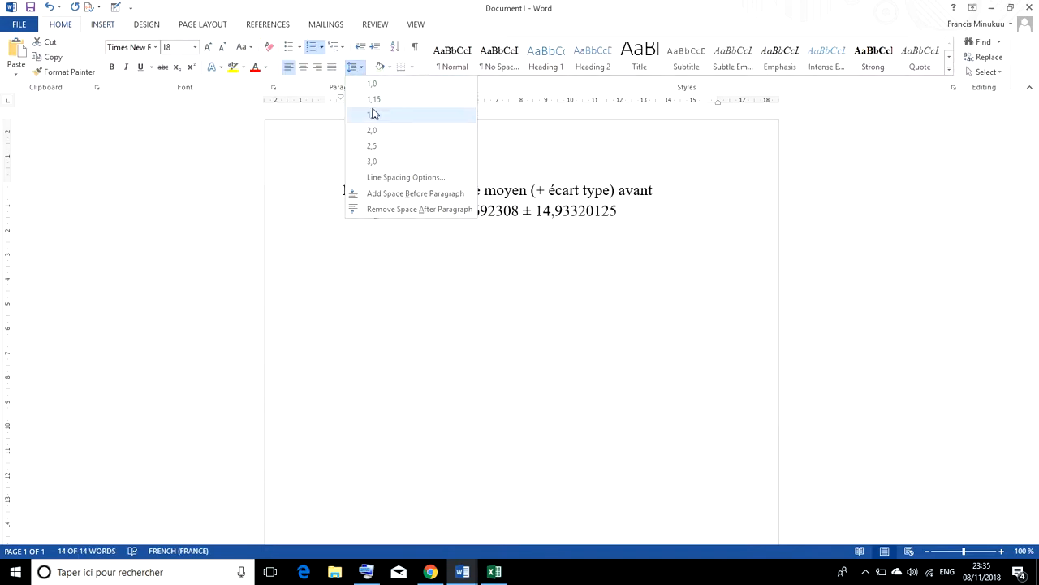
left_click(371, 112)
left_click(431, 269)
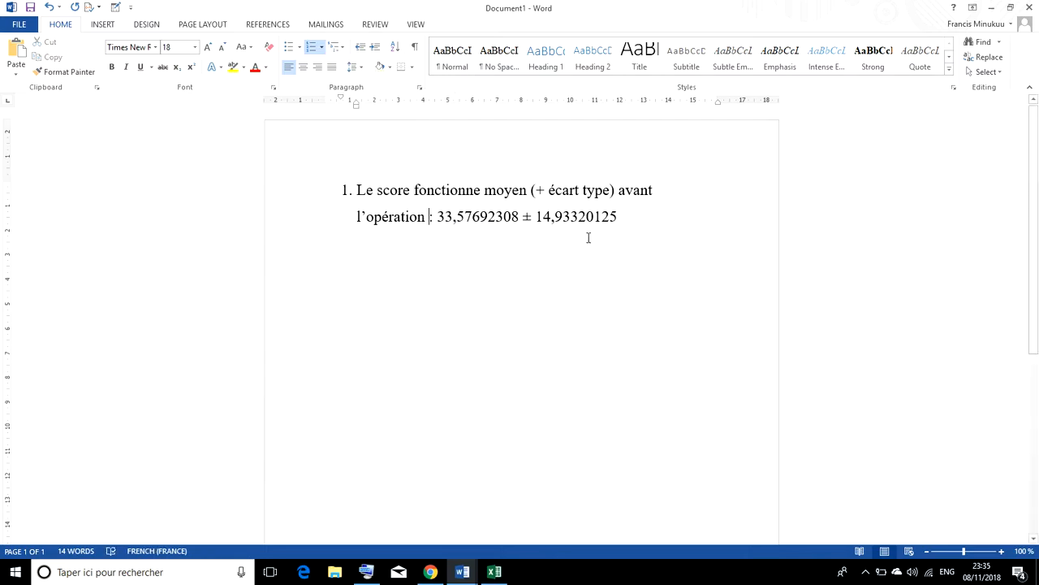
Enlarge item 1's text to font size 20 and start numbered item 2 below it.
triple_click(531, 211)
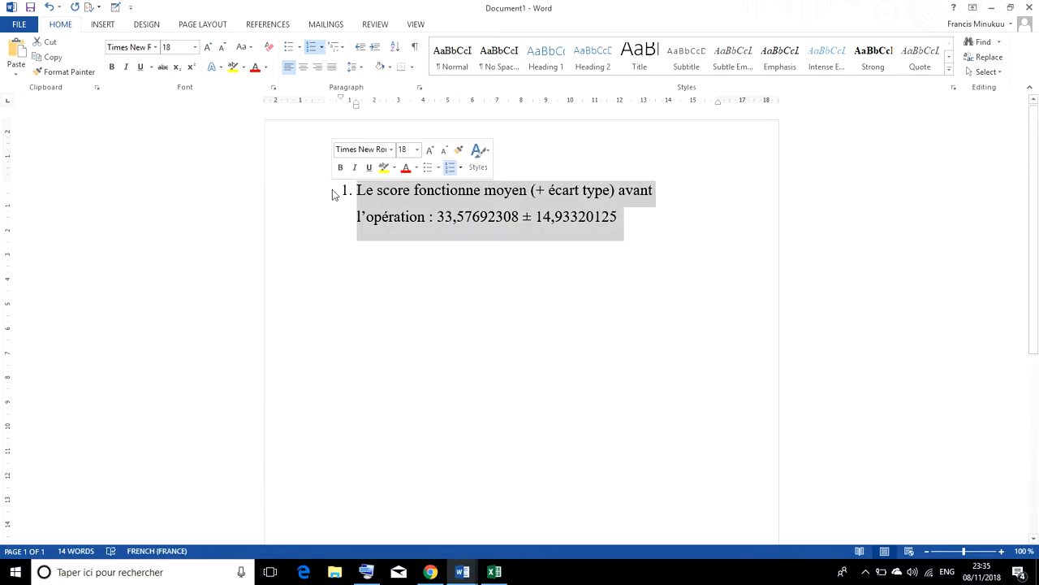
left_click(195, 47)
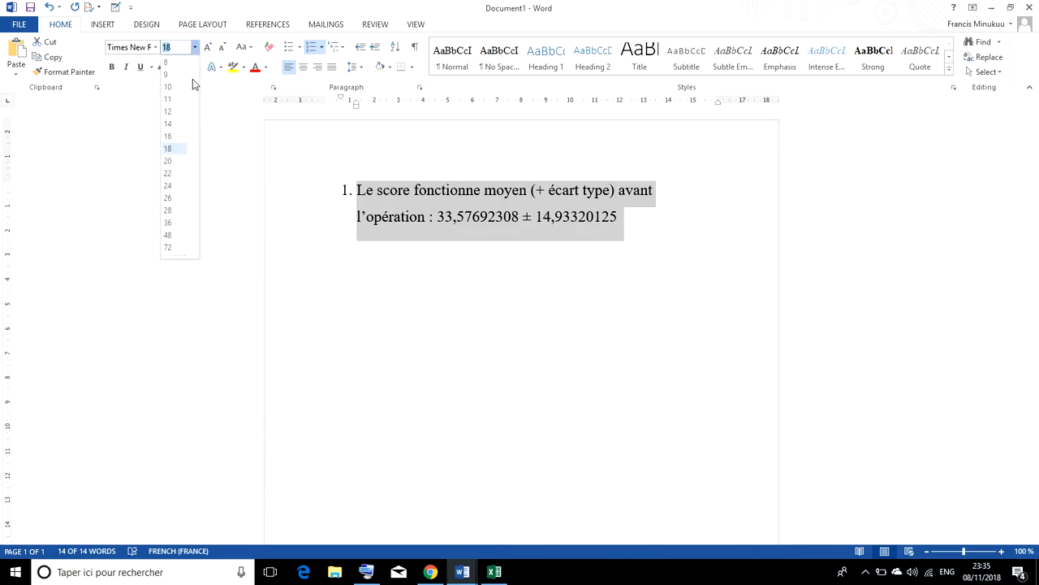
left_click(169, 161)
left_click(455, 283)
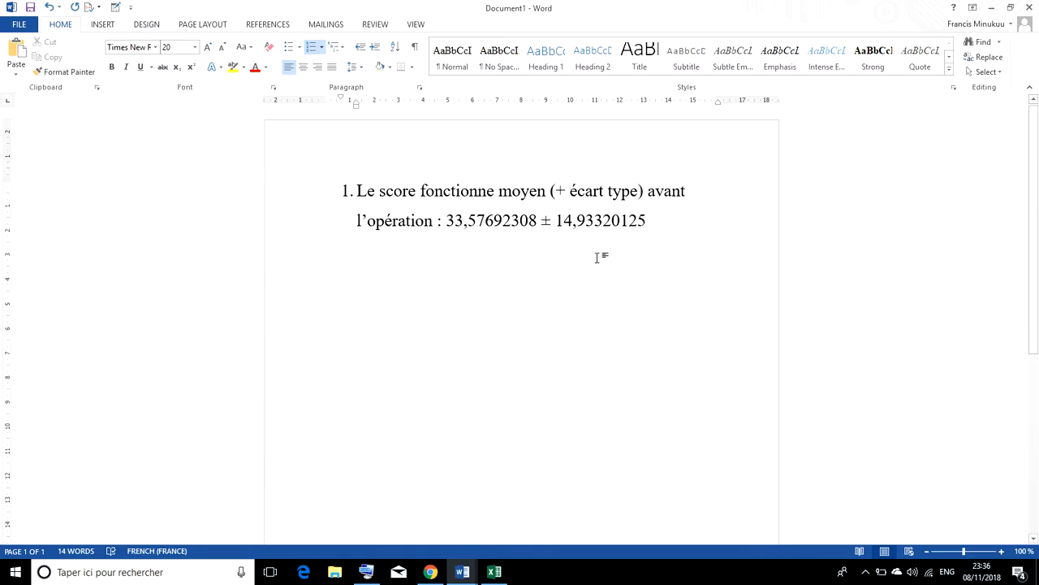
left_click(666, 225)
key("Return")
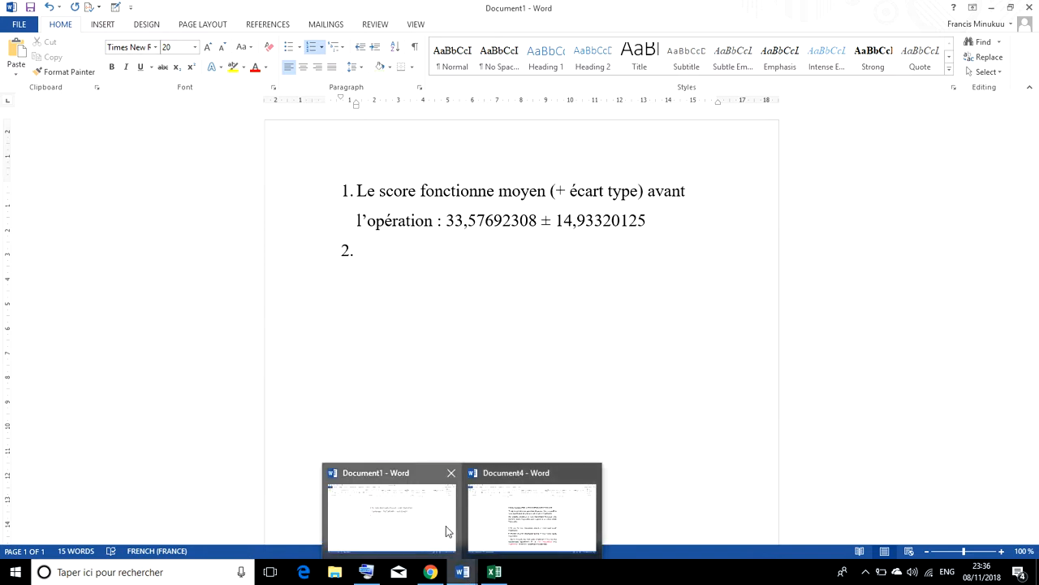
Switch to the pivot table in Excel and replace SCOREPRE with SCOREPOS, added twice as a value field.
left_click(495, 572)
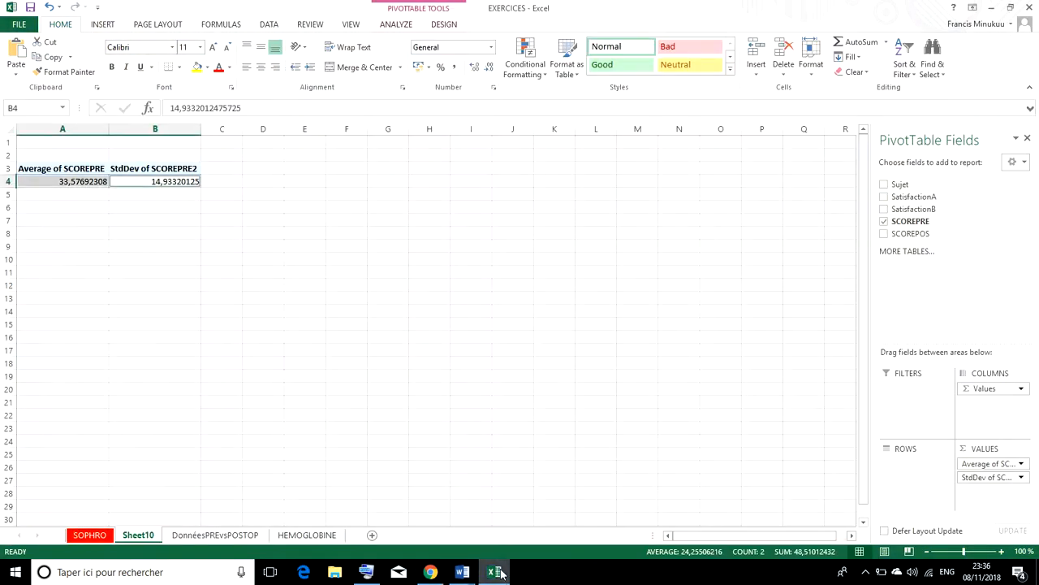
left_click(885, 221)
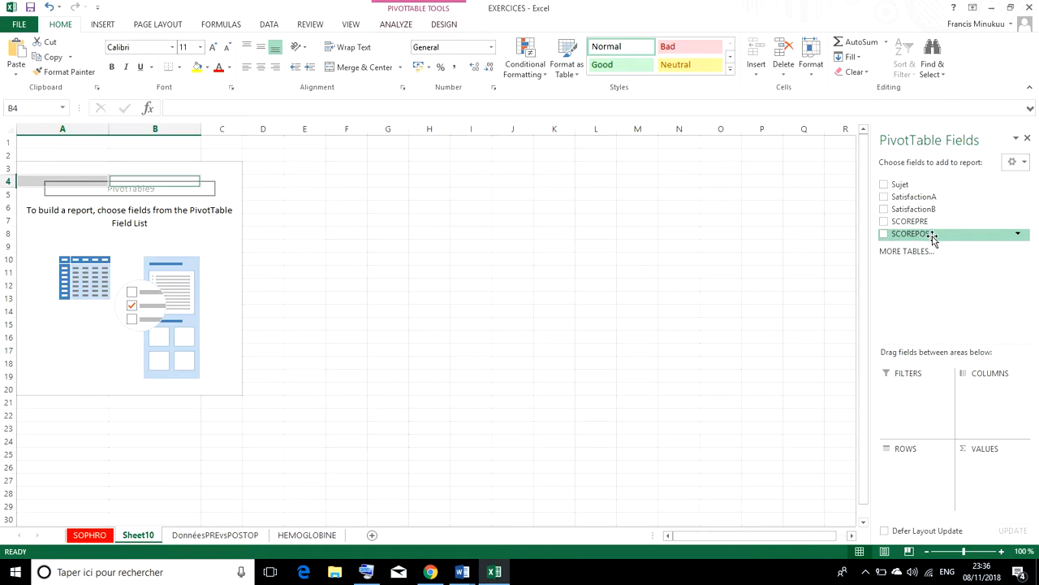
left_click_drag(933, 240, 989, 498)
left_click_drag(942, 234, 1001, 497)
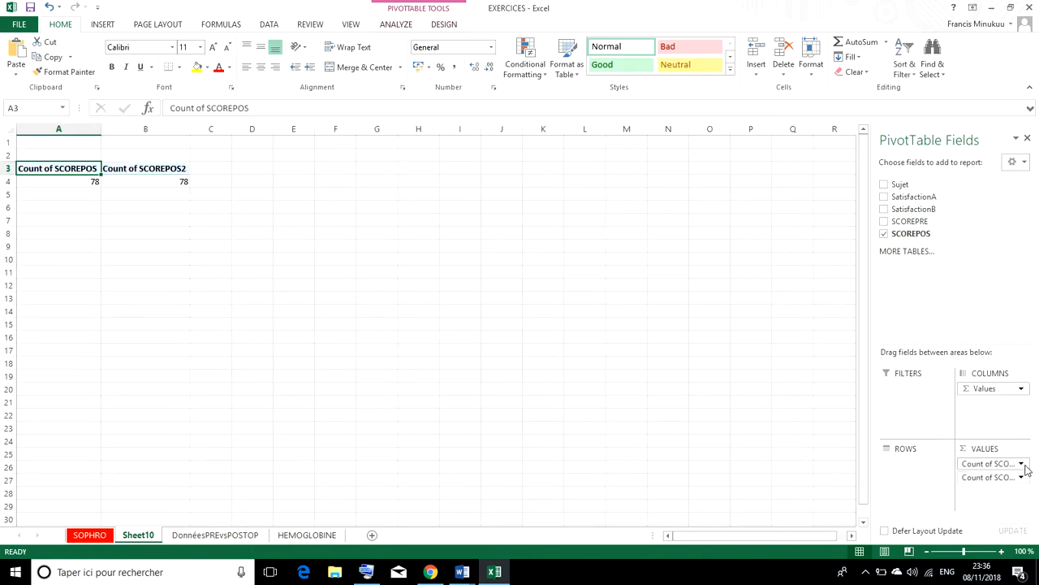
Summarize the first SCOREPOS value field by Average.
left_click(1021, 464)
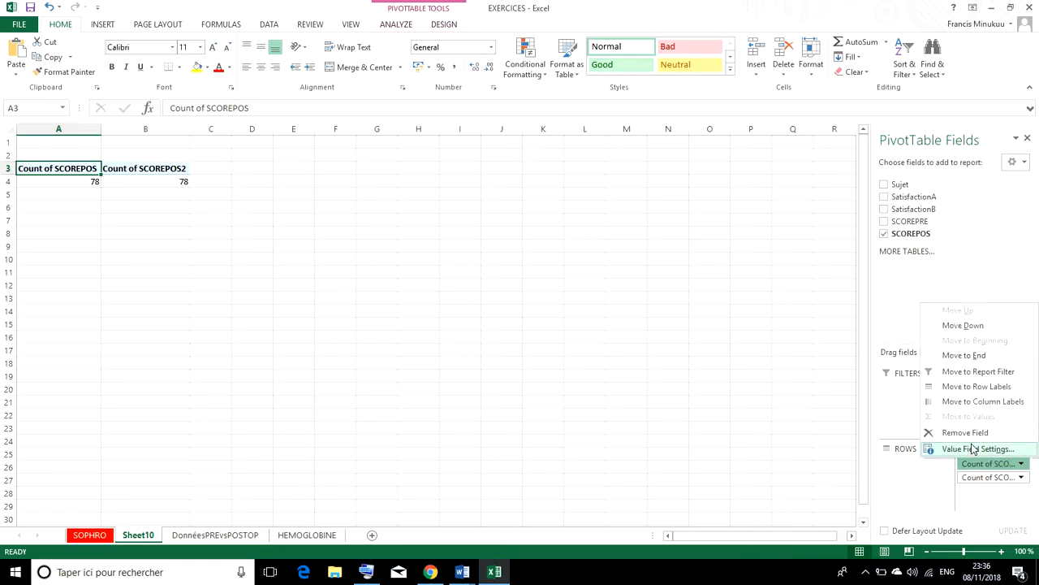
left_click(974, 449)
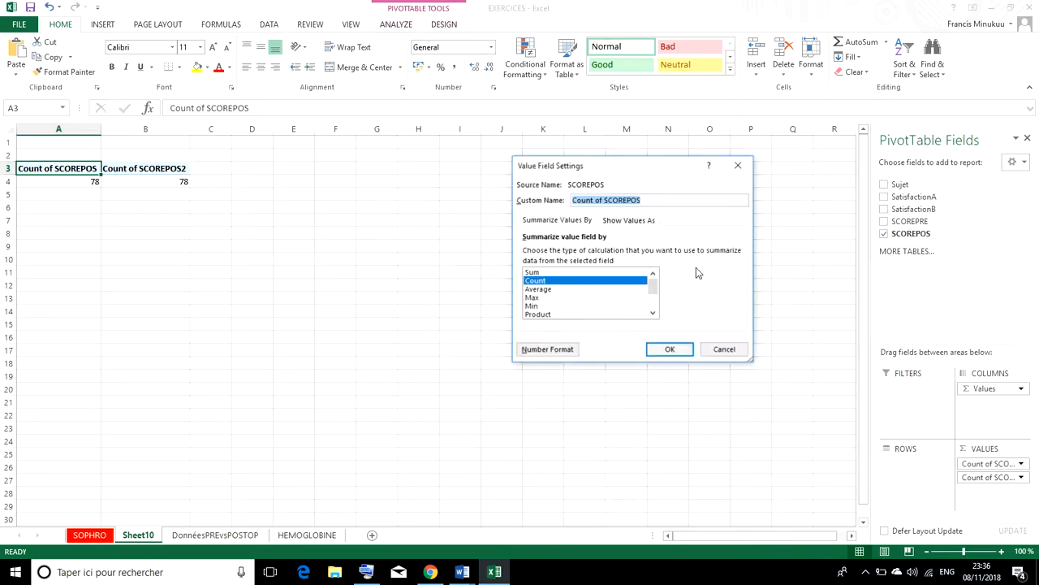
left_click(543, 290)
left_click(670, 350)
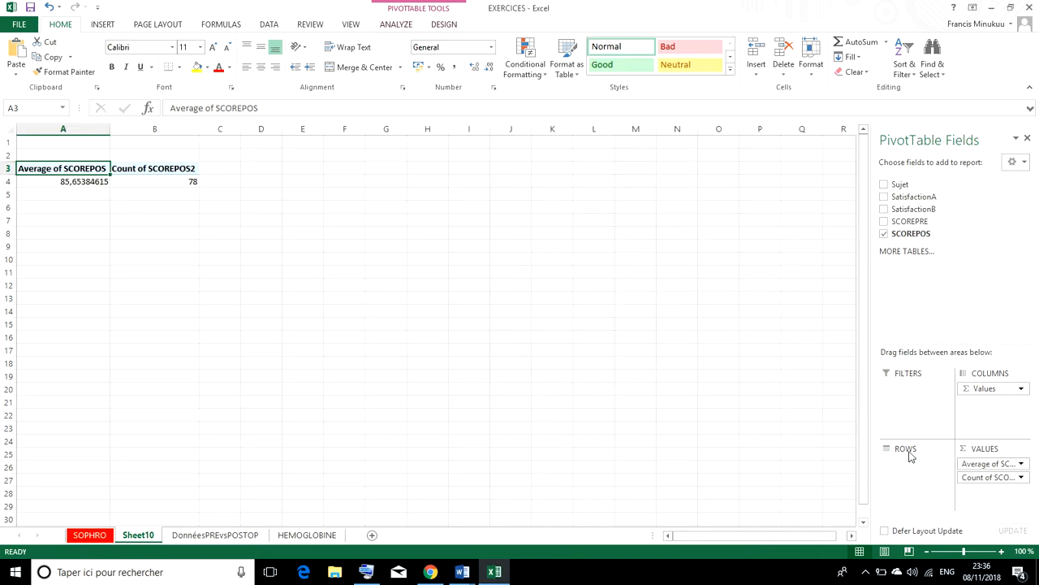
Summarize the second SCOREPOS value field of the pivot table by StdDev.
left_click(1022, 476)
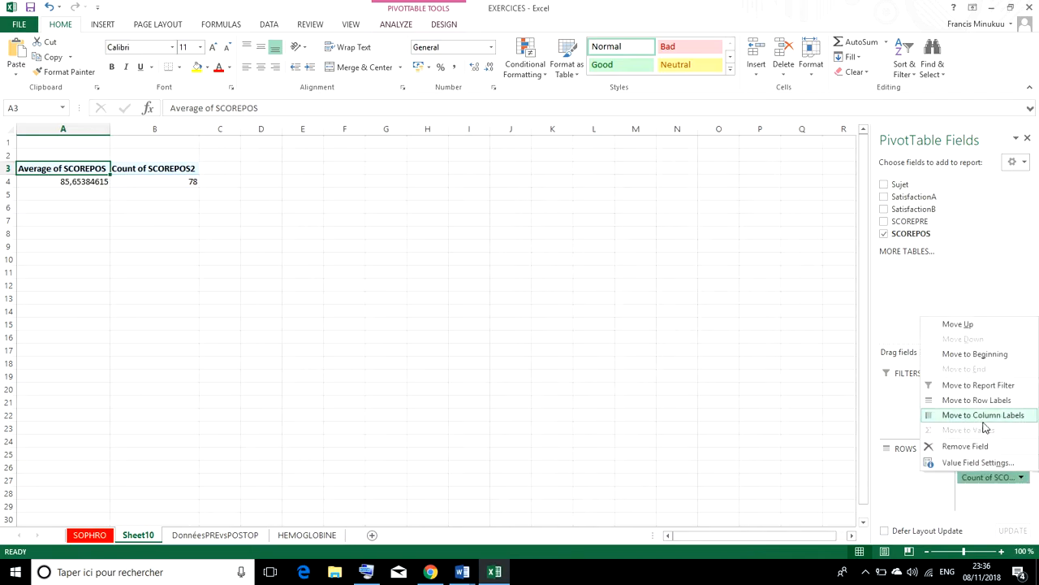
left_click(983, 462)
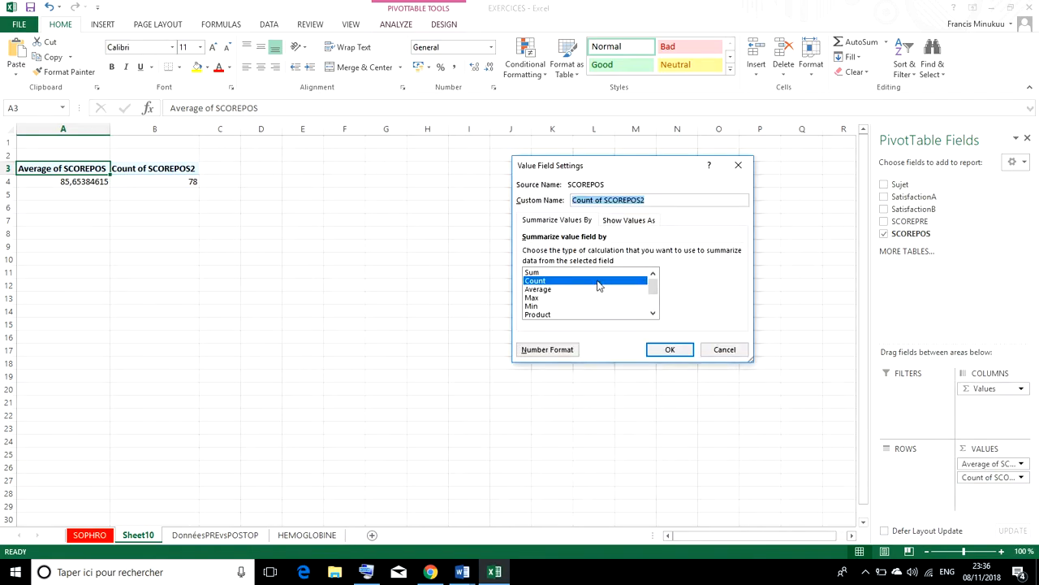
left_click_drag(654, 291, 653, 302)
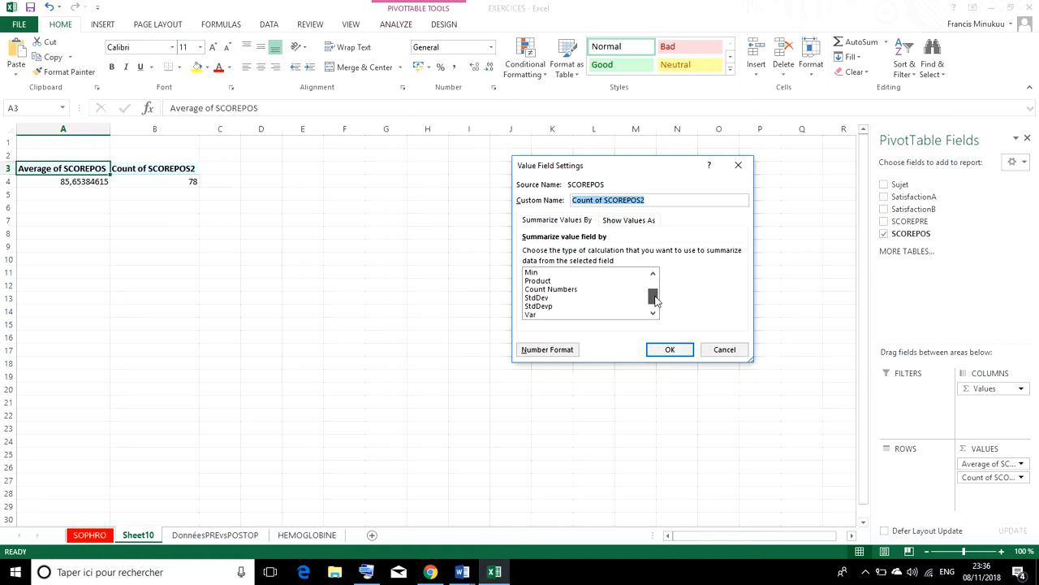
left_click(537, 298)
left_click(668, 350)
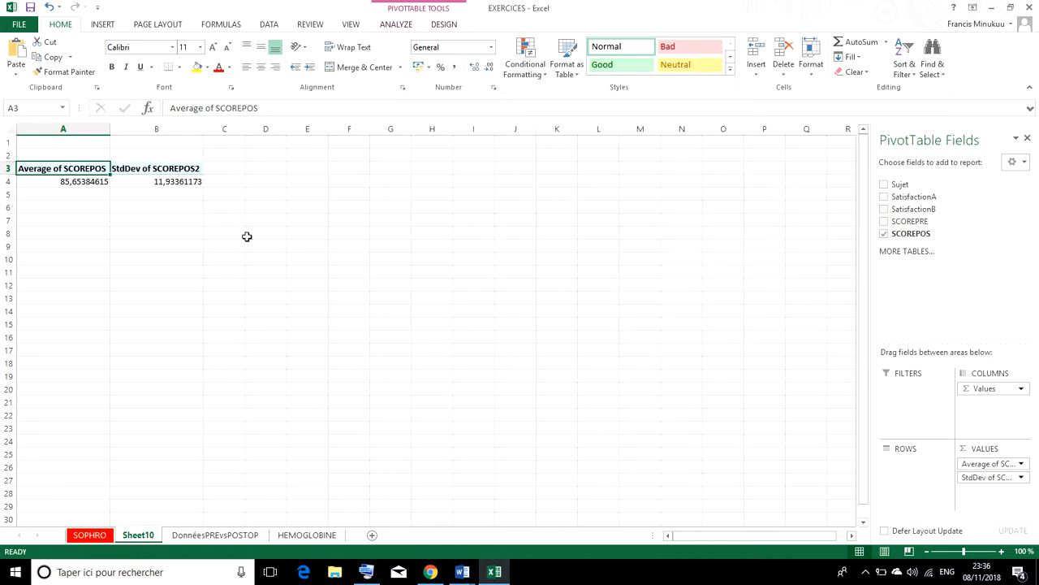
Copy the SCOREPOS average and standard deviation cells and paste them as text only into item 2 of Document1 in Word.
left_click(95, 184)
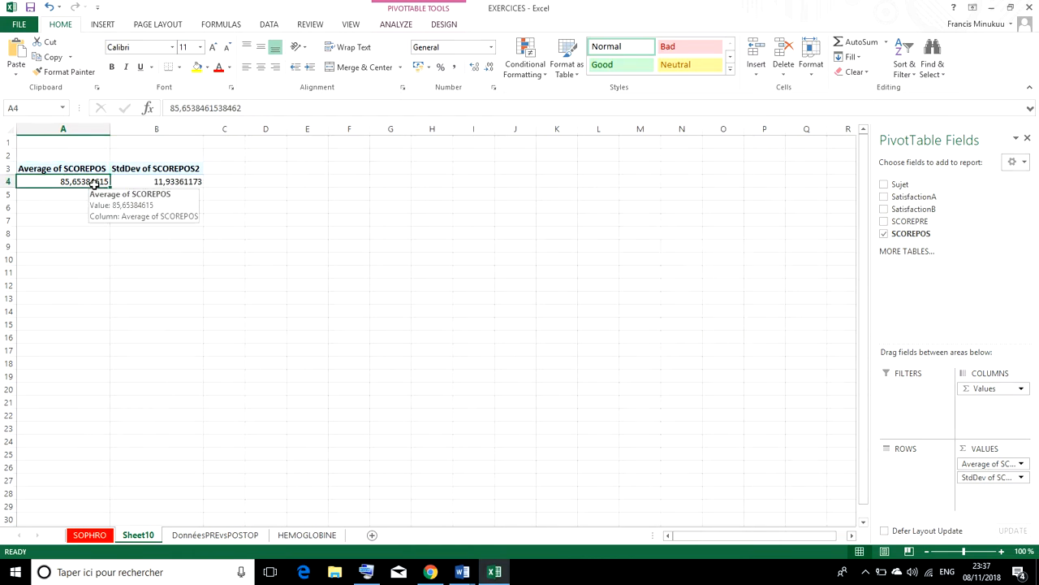
left_click(152, 183, "ctrl")
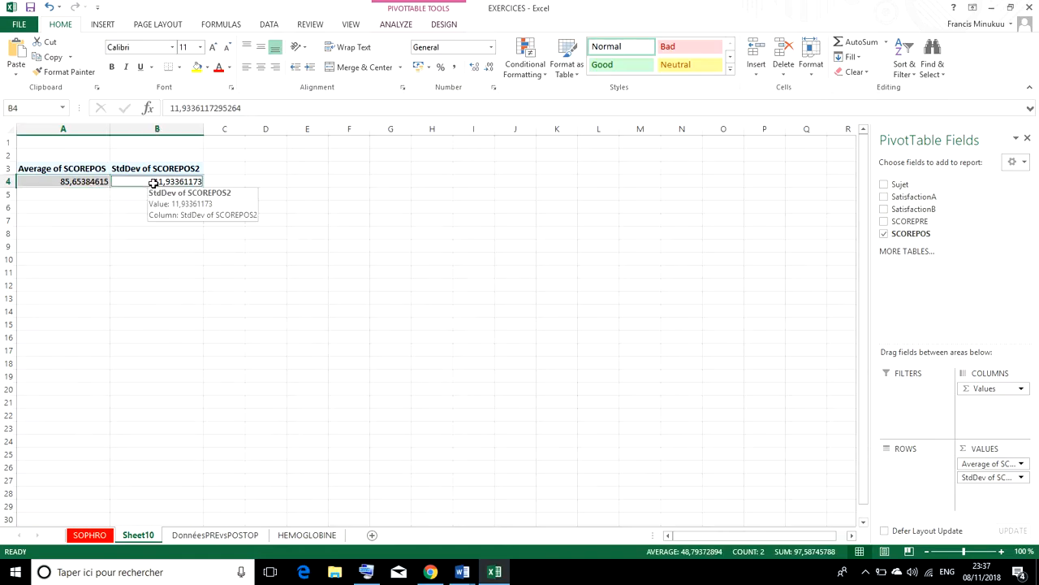
key("ctrl+c")
mouse_move(462, 572)
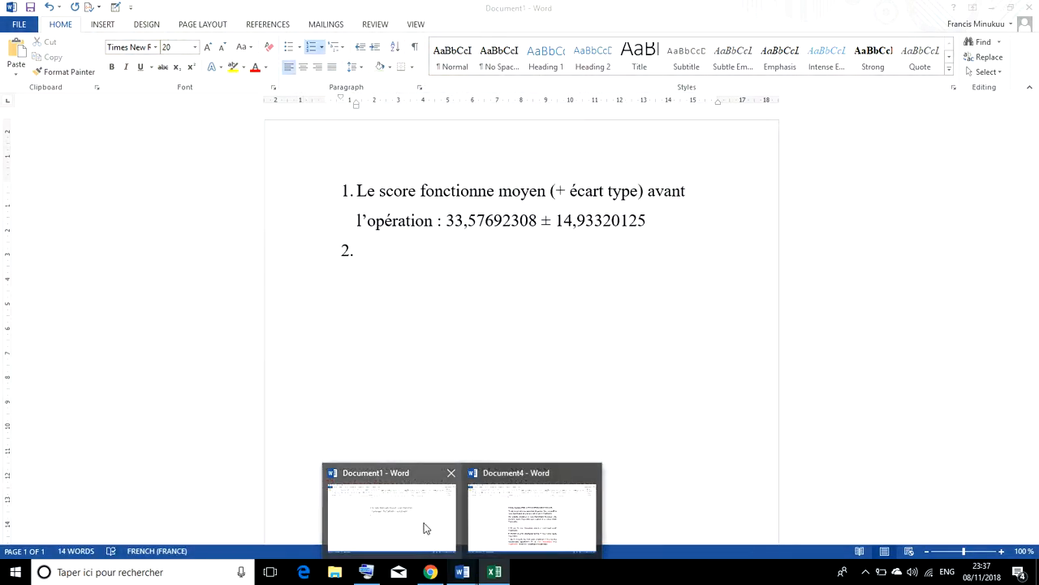
left_click(425, 527)
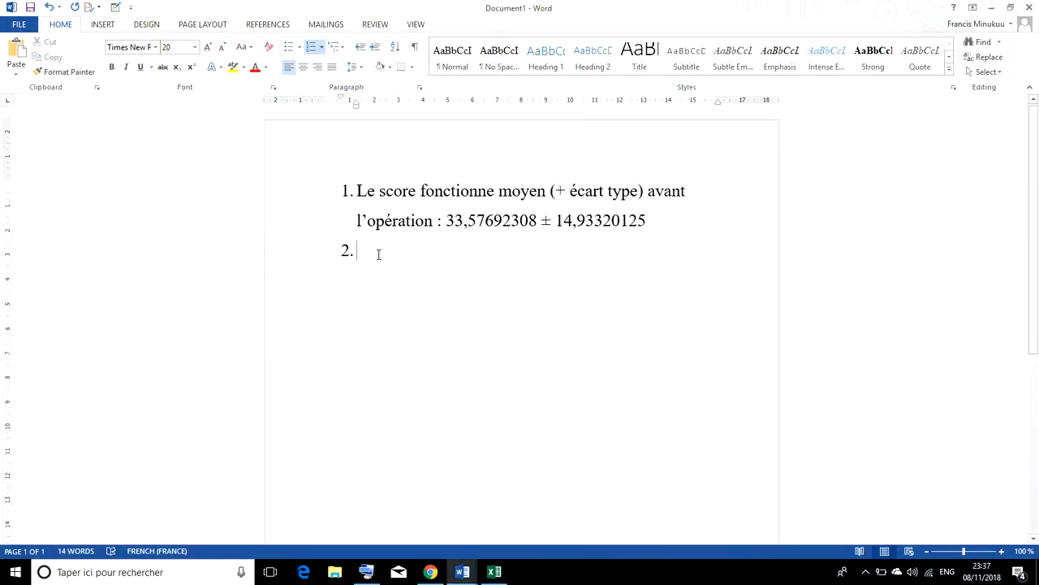
right_click(378, 254)
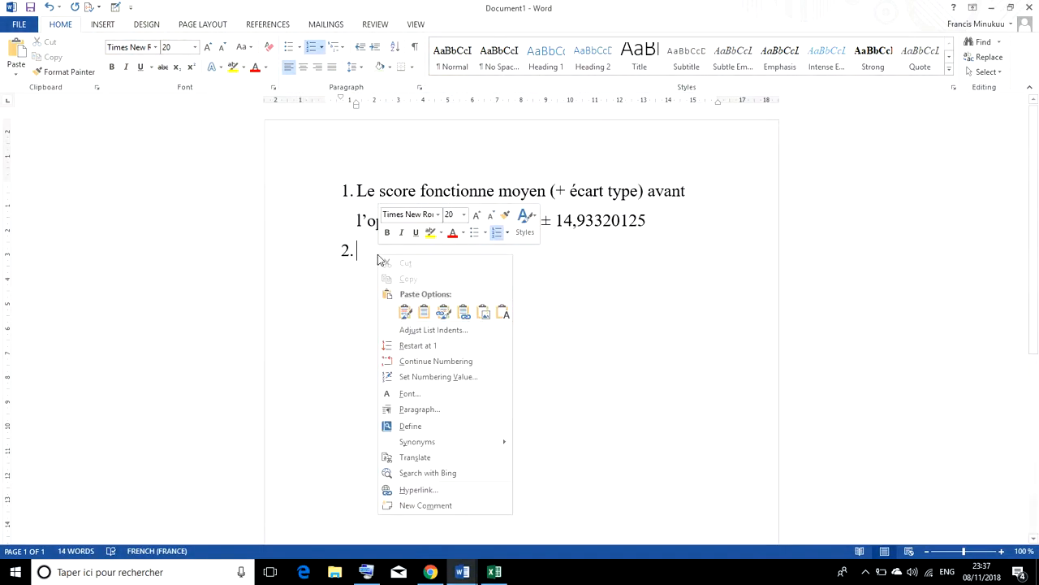
left_click(502, 313)
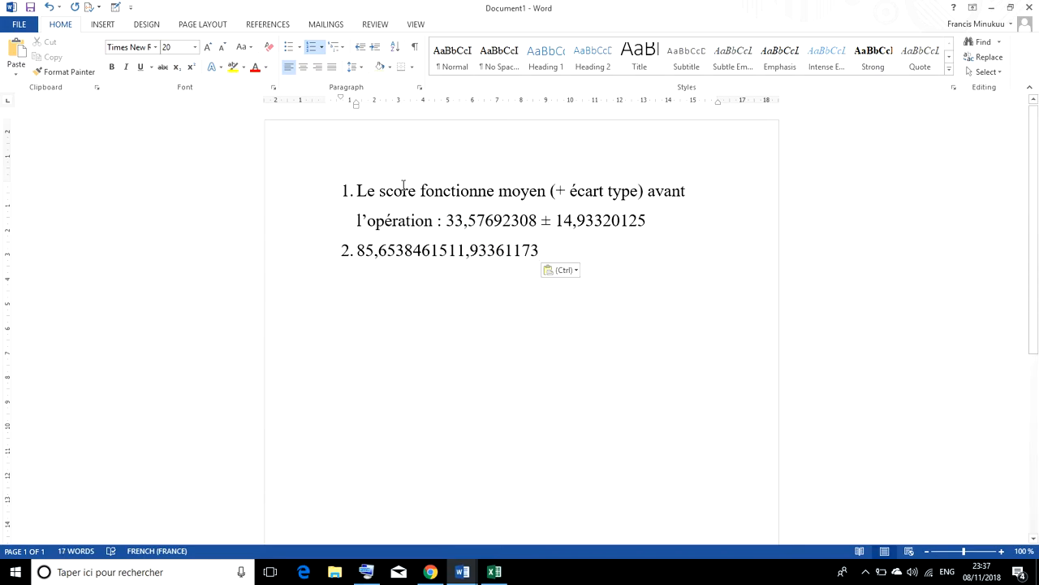
Copy the ± sign from item 1 and insert it with spaces between item 2's mean and standard deviation.
left_click_drag(541, 221, 552, 220)
right_click(546, 224)
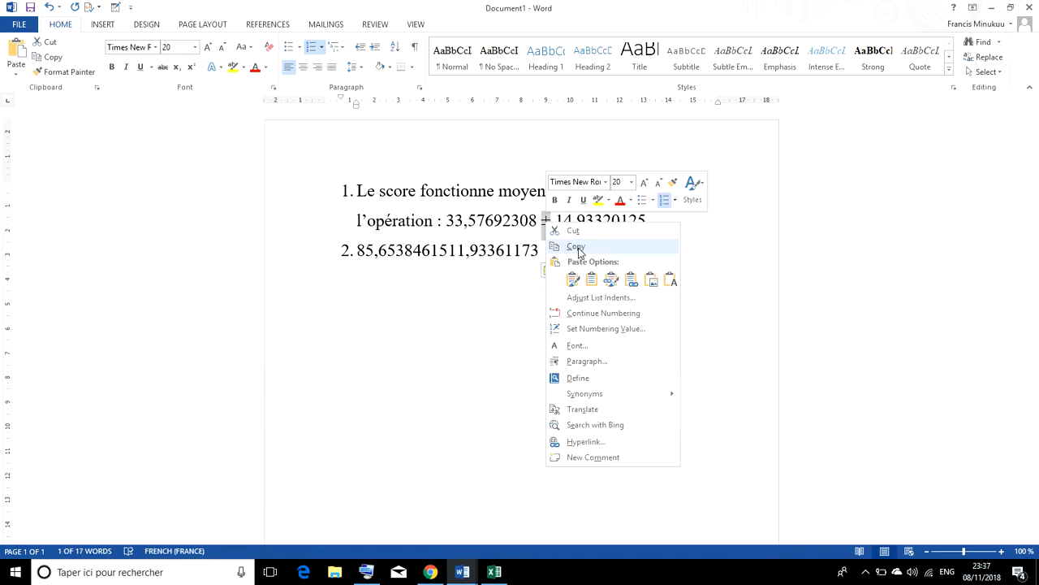
left_click(575, 247)
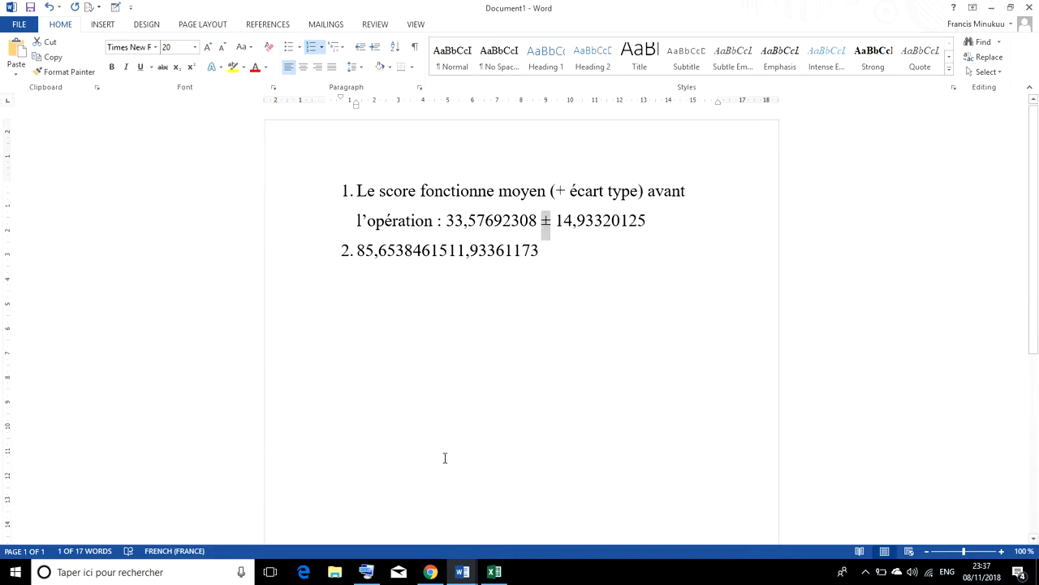
mouse_move(488, 577)
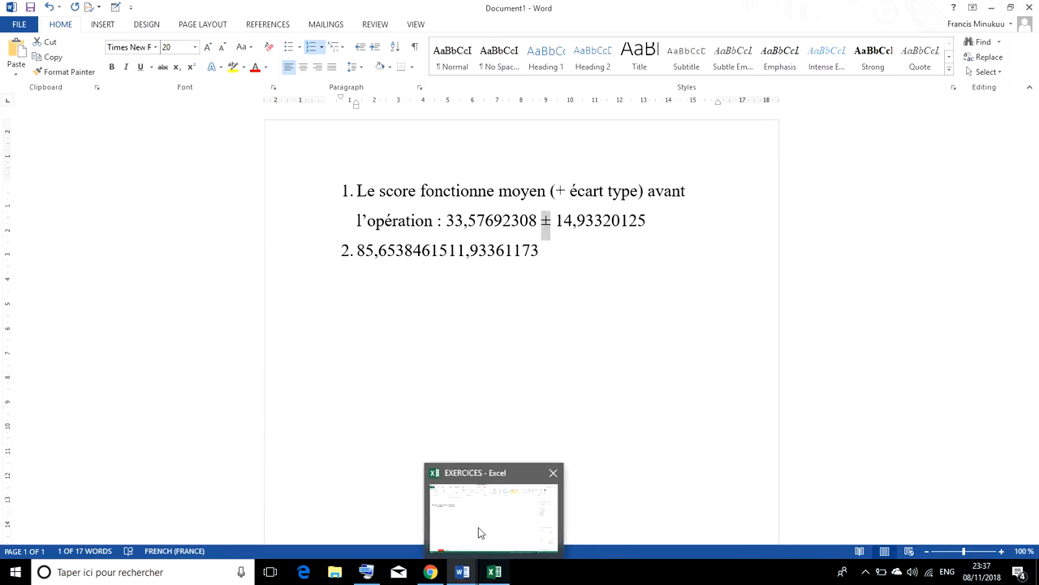
mouse_move(483, 537)
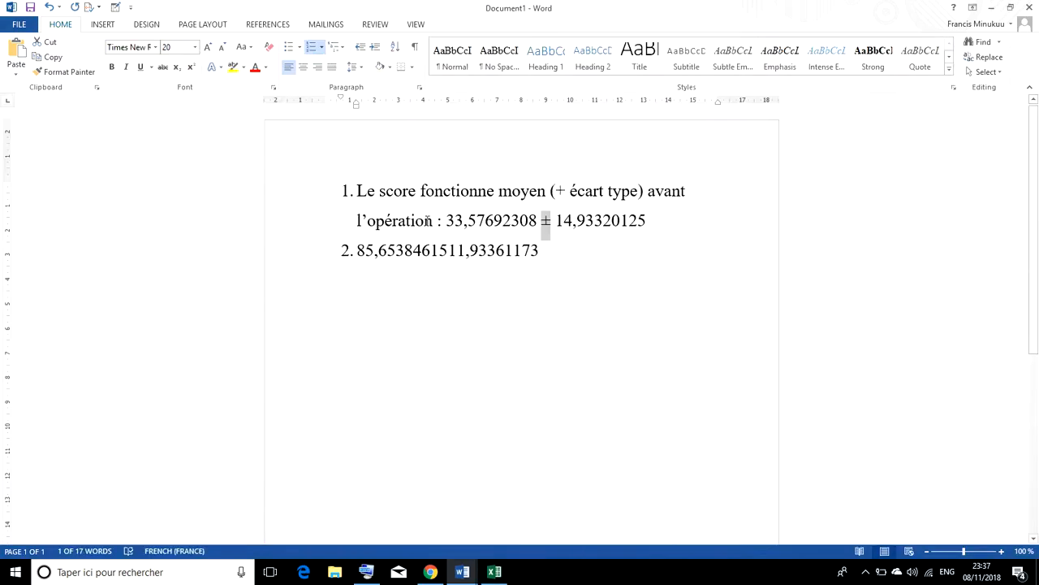
left_click(451, 252)
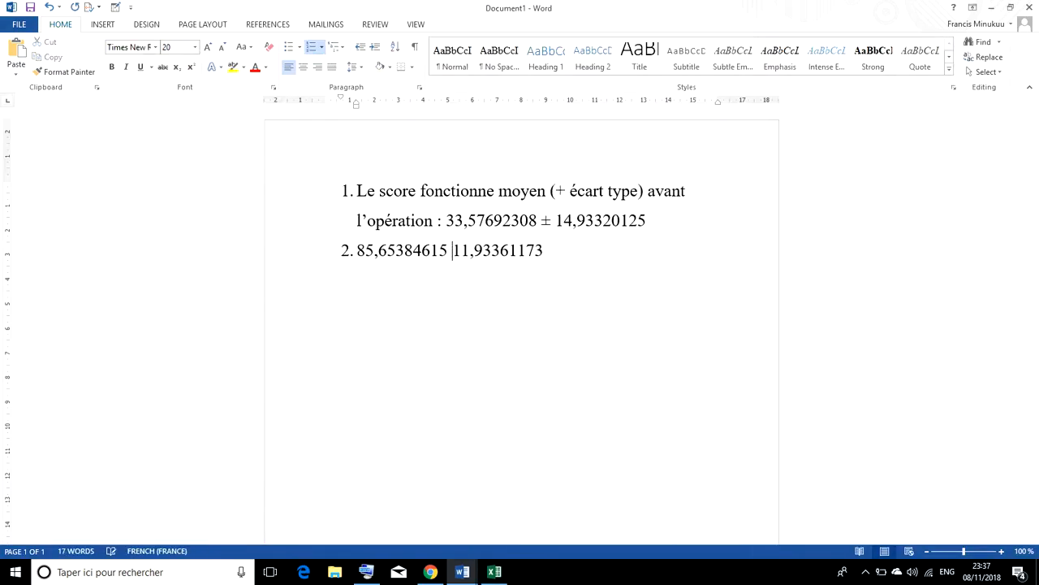
key("ctrl+v")
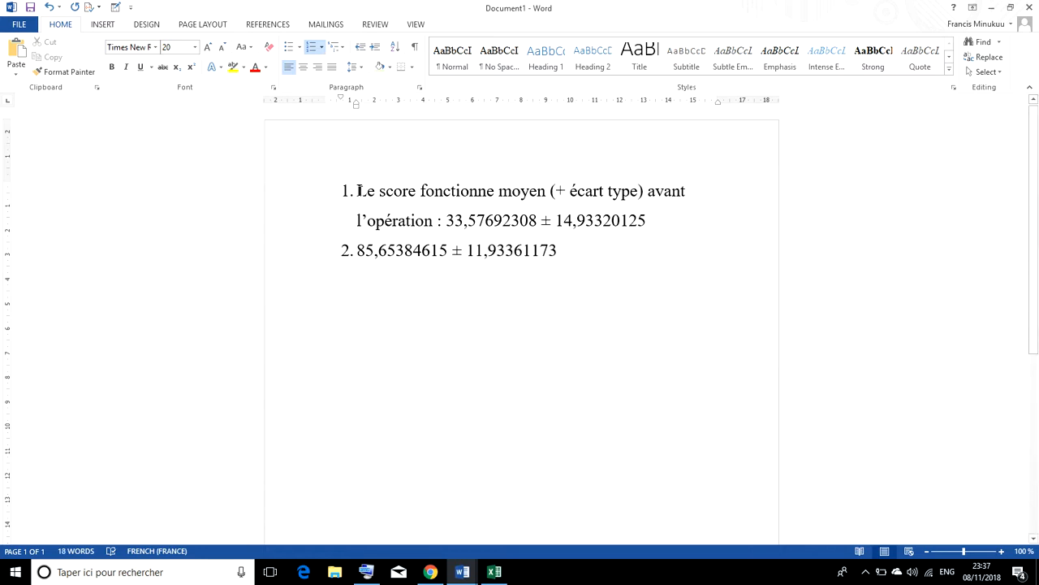
Switch to Document4 and copy "le score fonctionne moyen (+ écart type) après l'opération" from question 2.
mouse_move(462, 572)
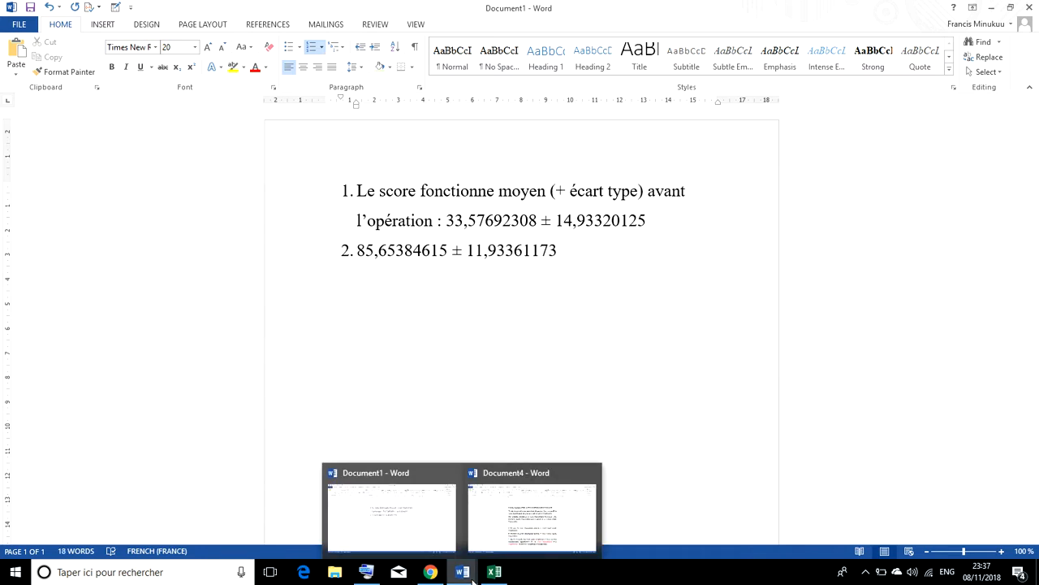
left_click(517, 552)
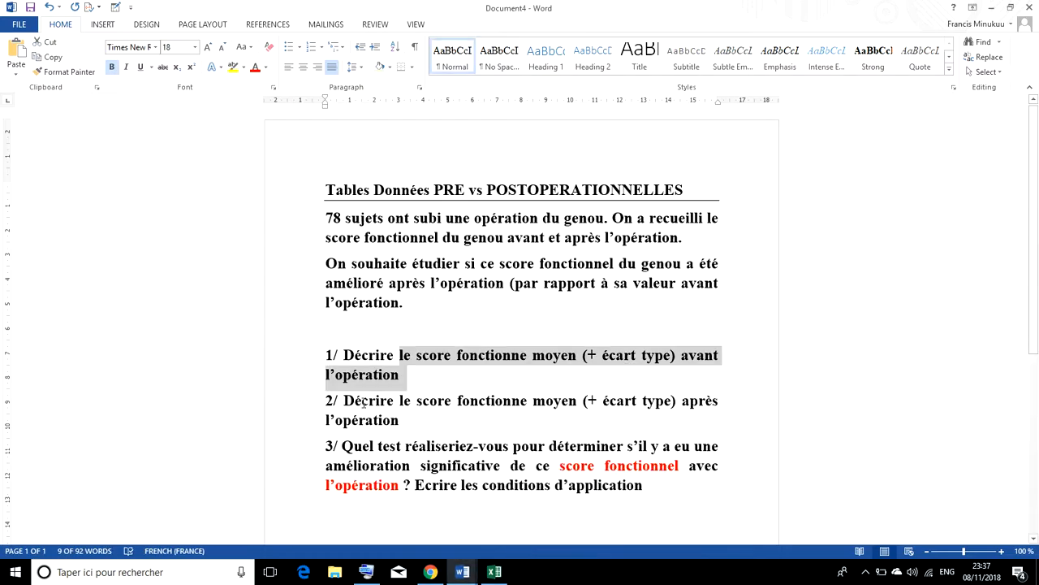
left_click(399, 400)
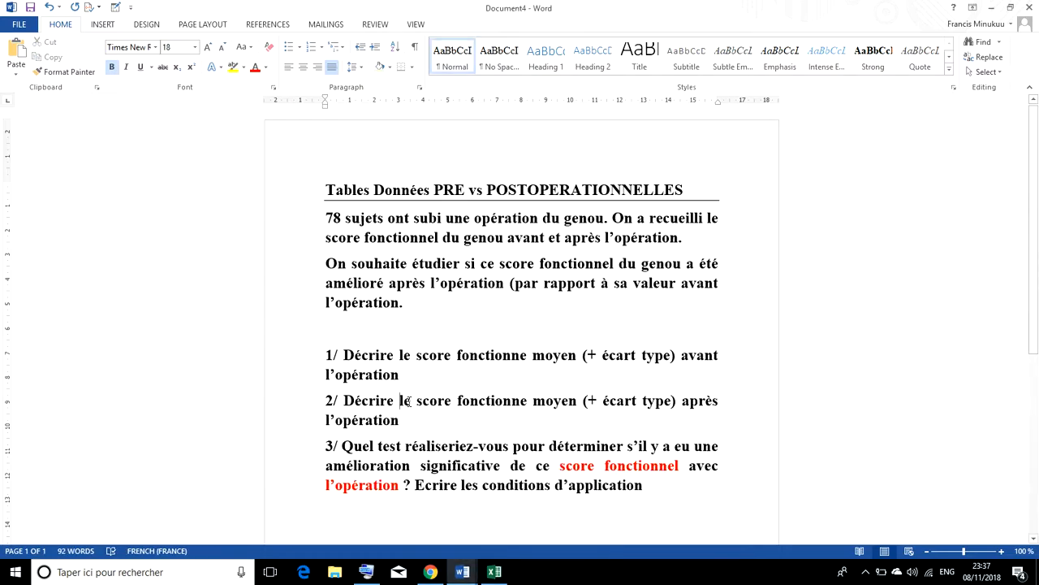
left_click_drag(400, 400, 483, 420)
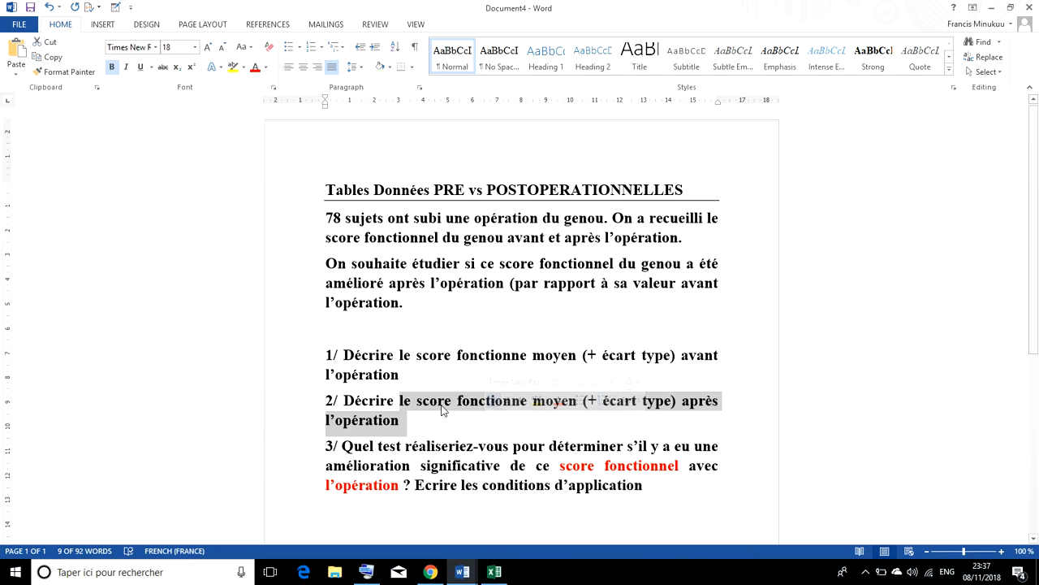
right_click(443, 411)
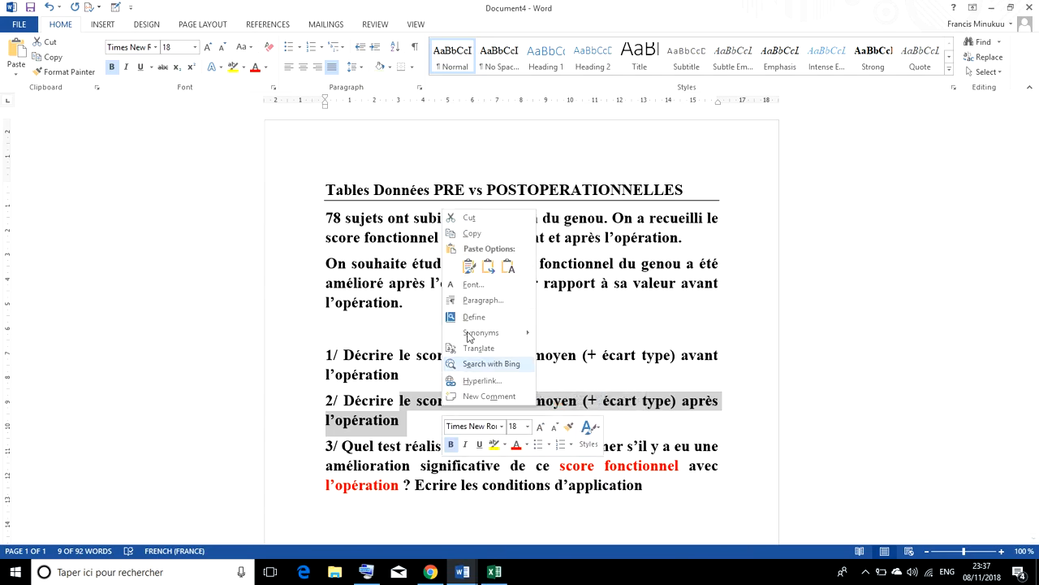
left_click(484, 234)
Return to Document1, move item 2's values to an unnumbered line below, and paste the copied phrase as plain text beside number 2.
mouse_move(465, 577)
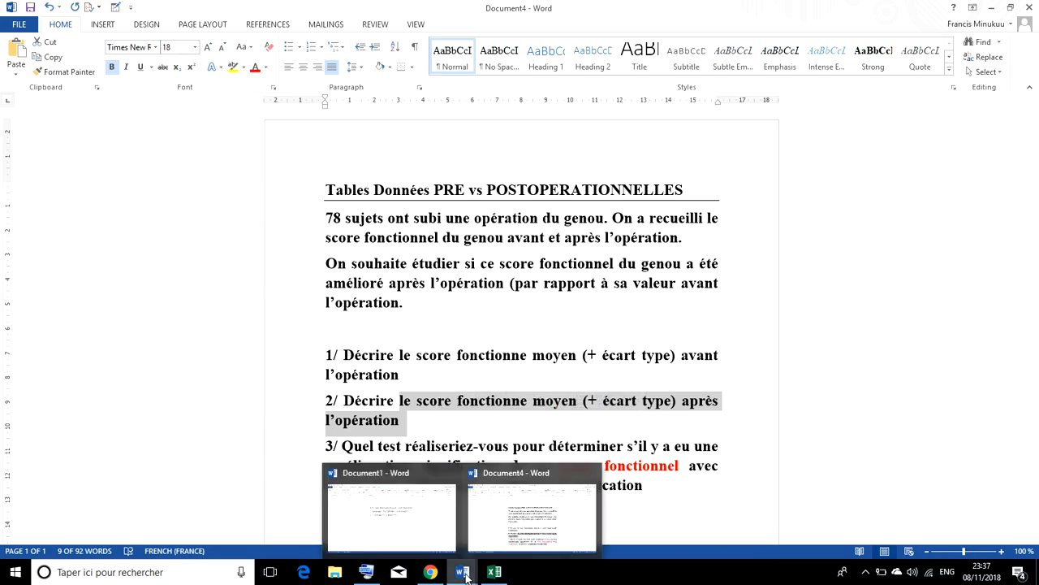
left_click(424, 543)
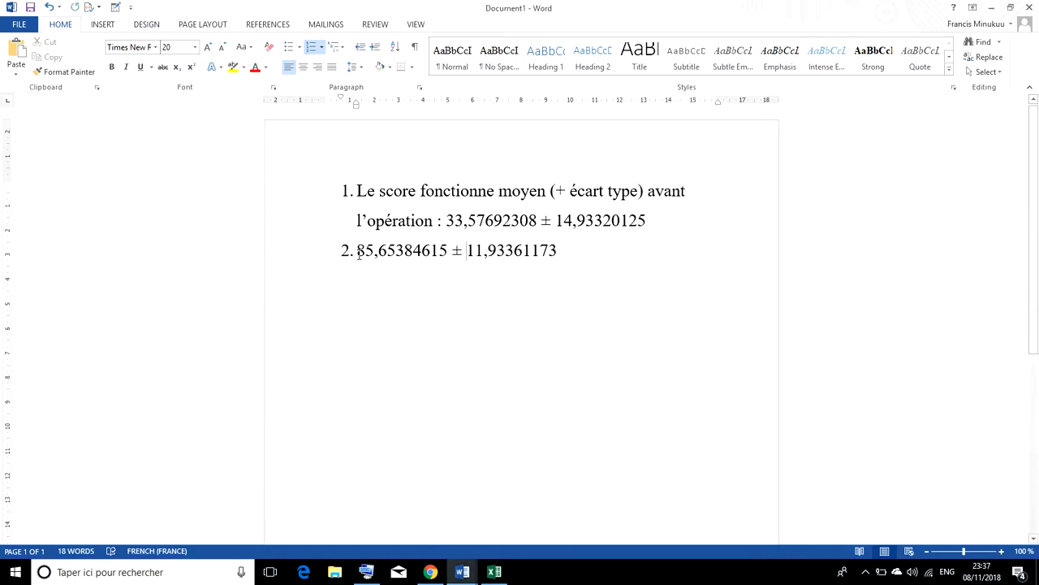
key("Return")
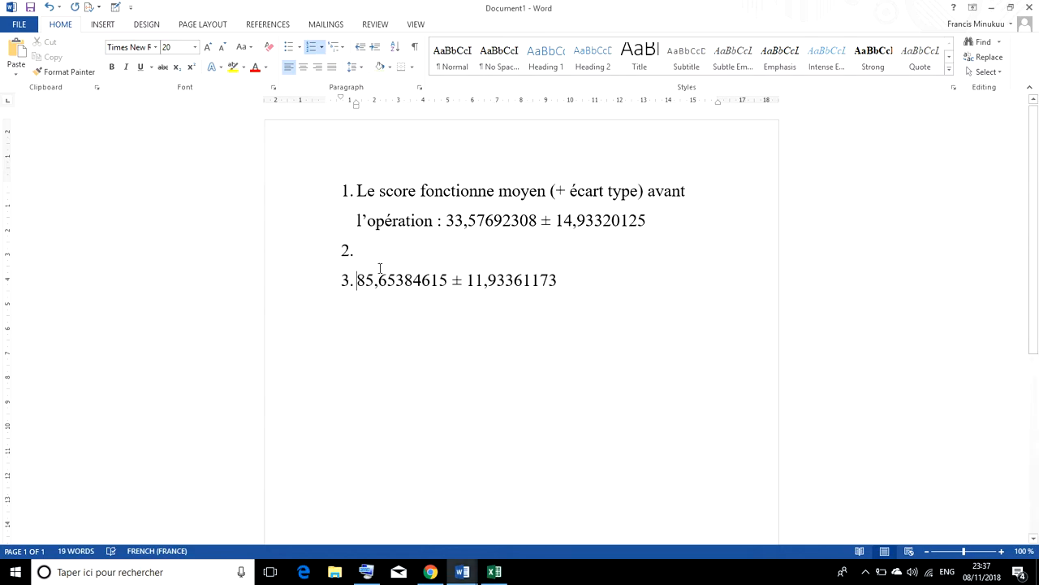
key("BackSpace")
left_click(370, 256)
right_click(370, 256)
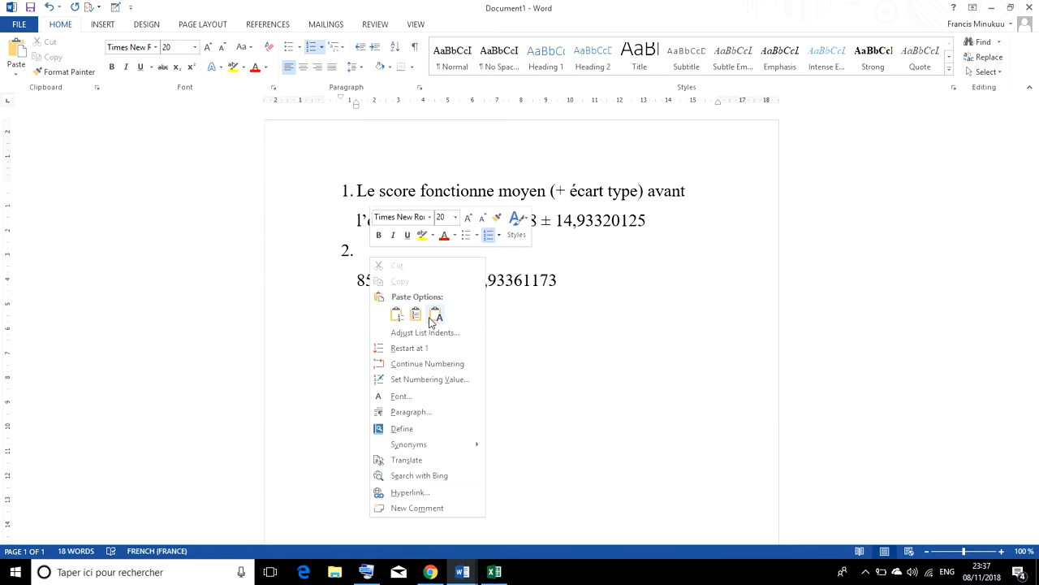
left_click(371, 316)
Capitalize the first letter of item 2's phrase so it begins with "Le".
left_click(361, 251)
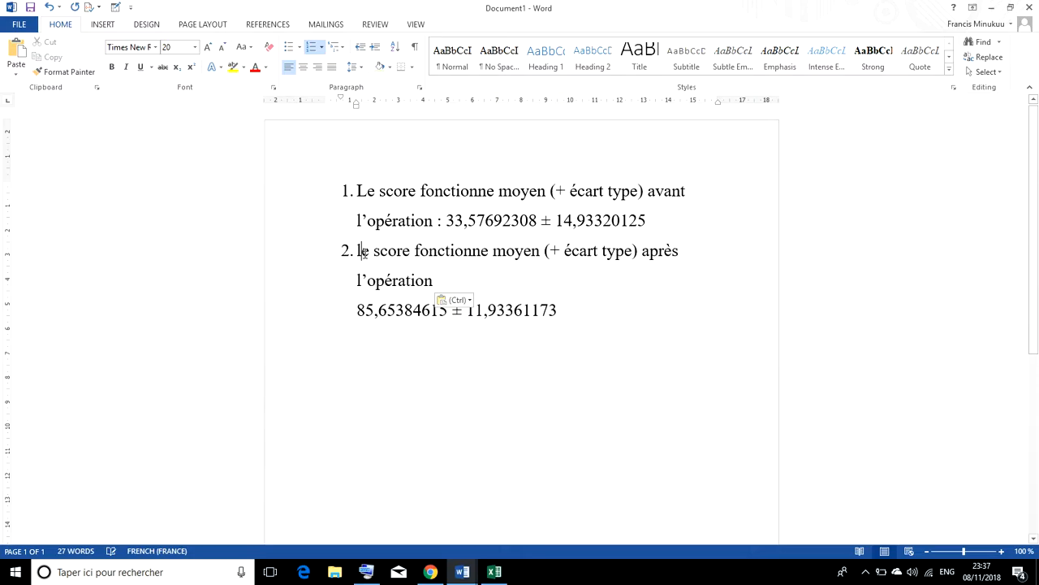
key("BackSpace")
type("L")
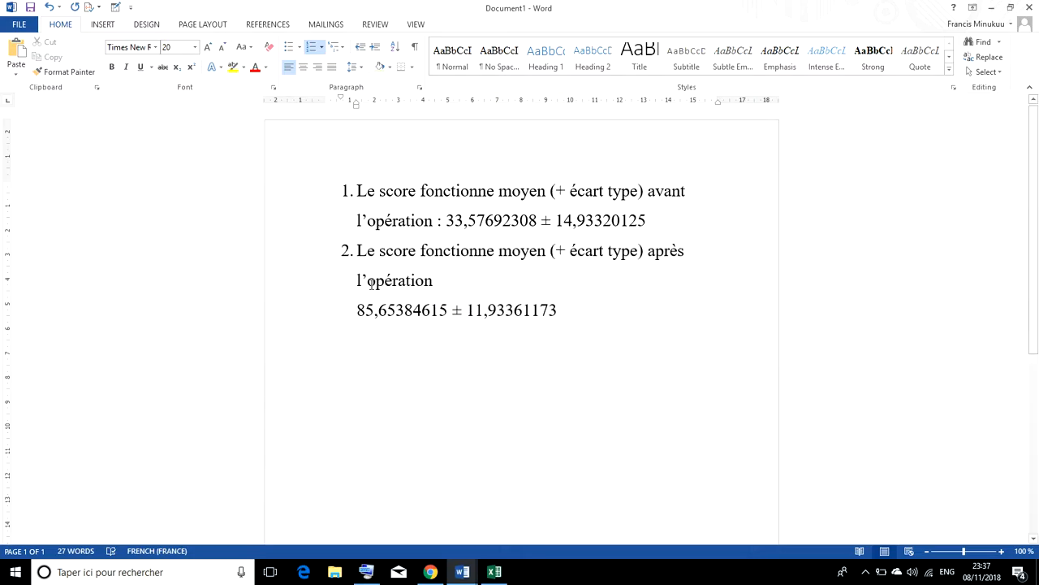
Add a colon after "l'opération" in item 2 and join the mean ± standard deviation values onto that line.
left_click(434, 281)
type(":")
left_click(358, 309)
key("BackSpace")
key("BackSpace")
key("BackSpace")
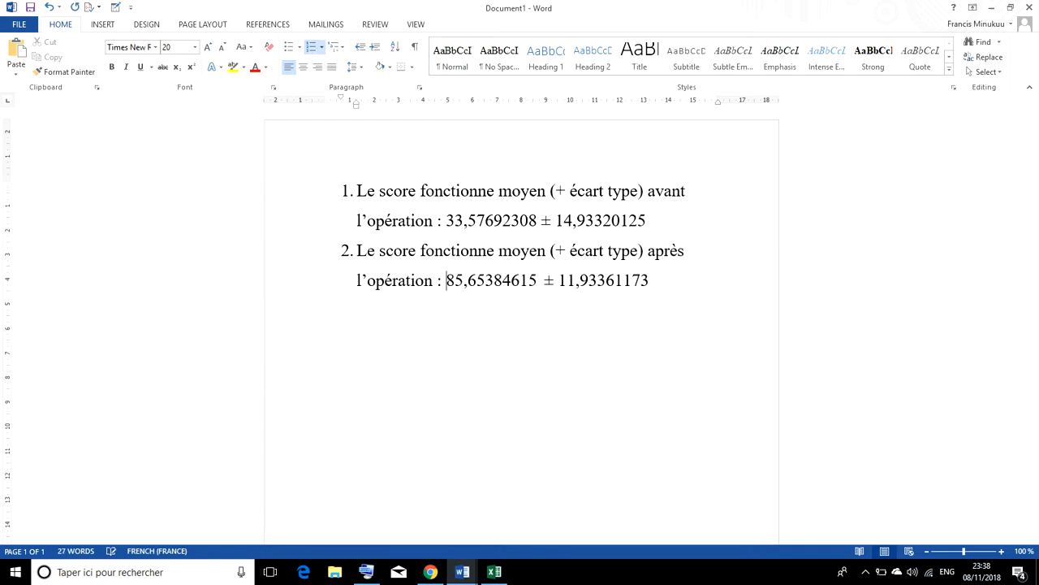
left_click(523, 357)
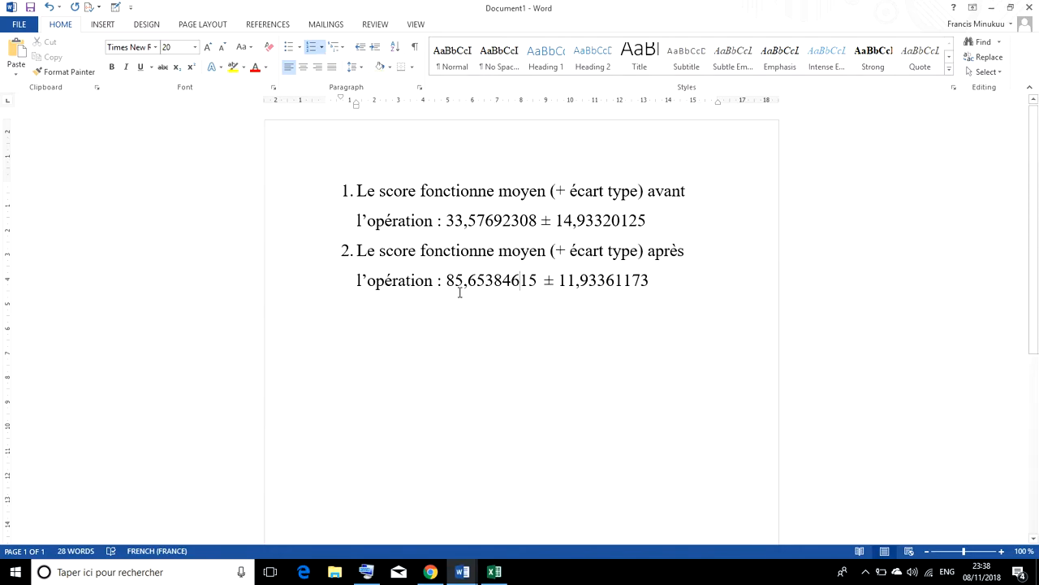
key("Left")
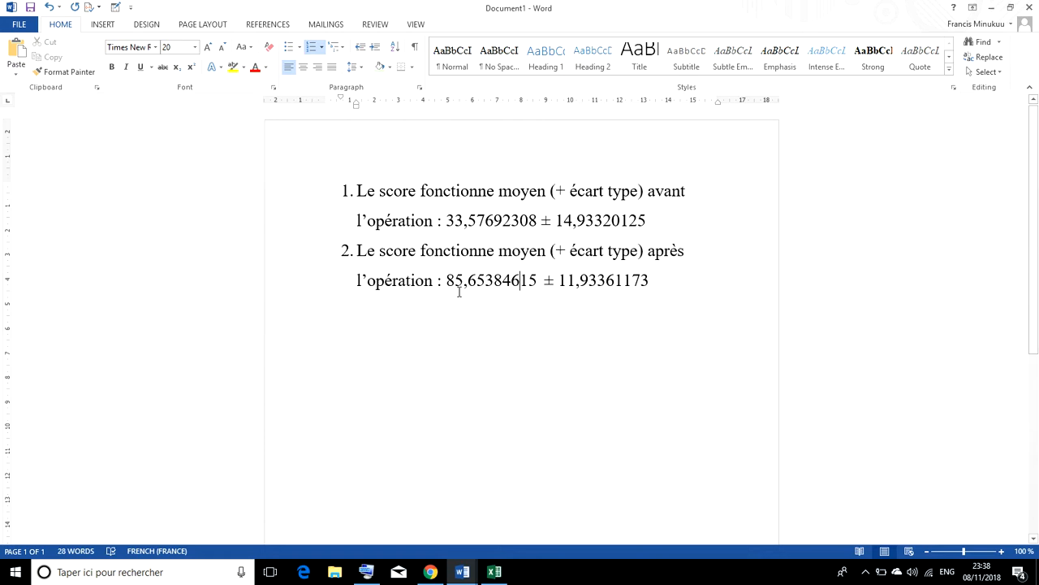